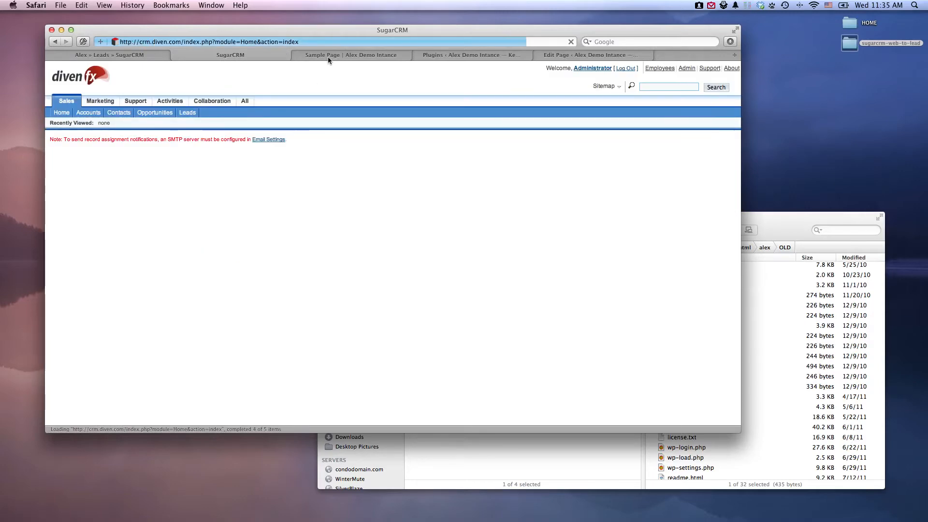
Look over the WordPress site's Sample Page and its home page.
click(384, 56)
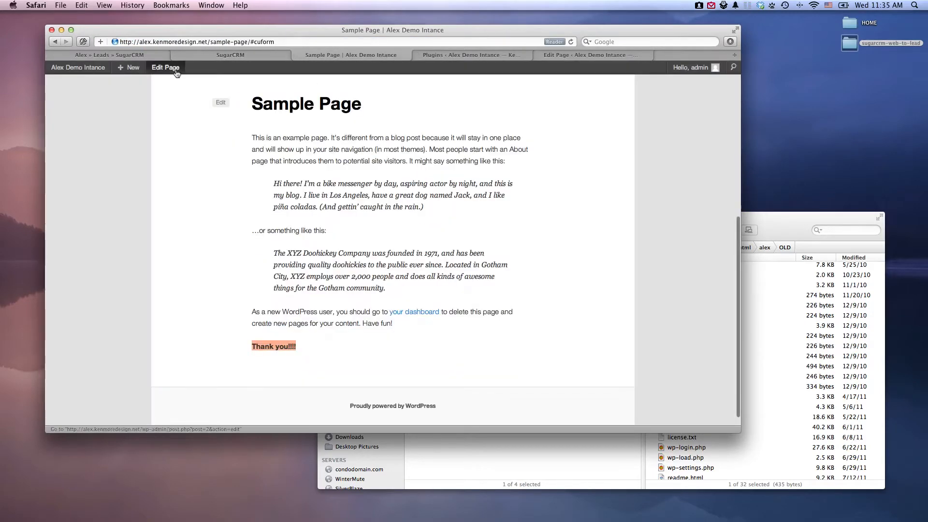
scroll(253, 170, up, 6)
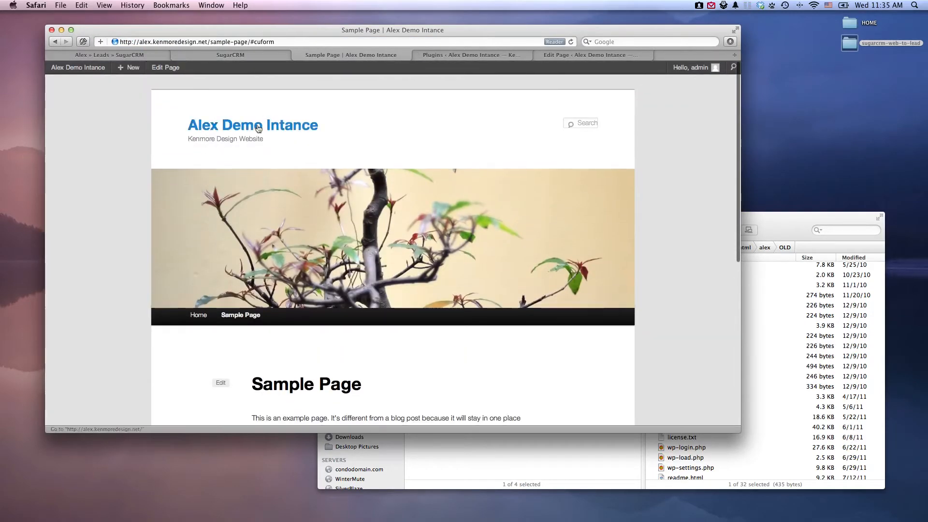
click(258, 127)
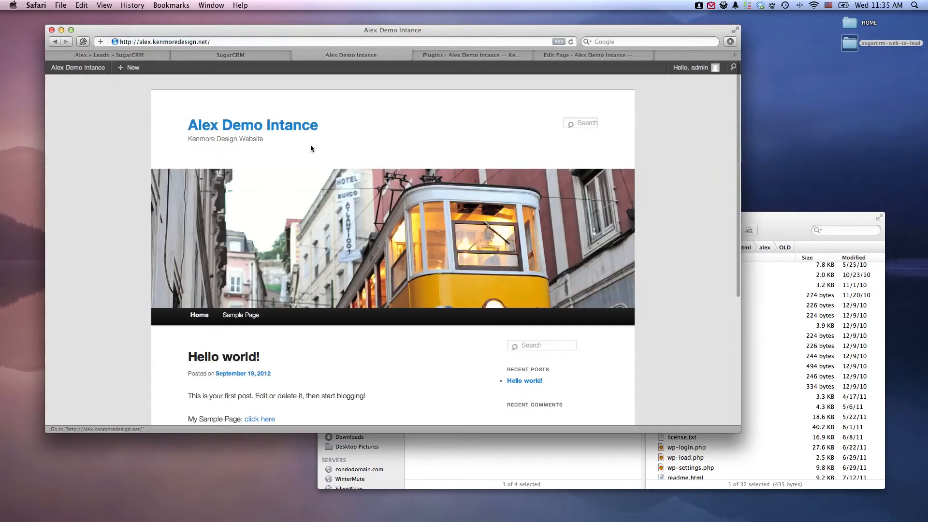
scroll(285, 345, down, 4)
scroll(285, 344, up, 5)
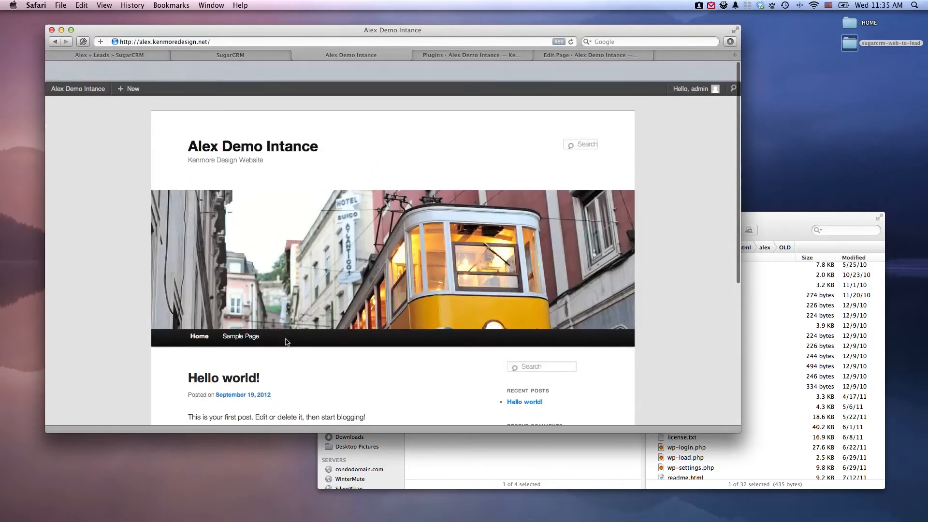
Copy the sugarcrm-web-to-lead folder from the desktop into the server's wp-content/plugins directory in ForkLift, checking the folder's contents first.
click(472, 55)
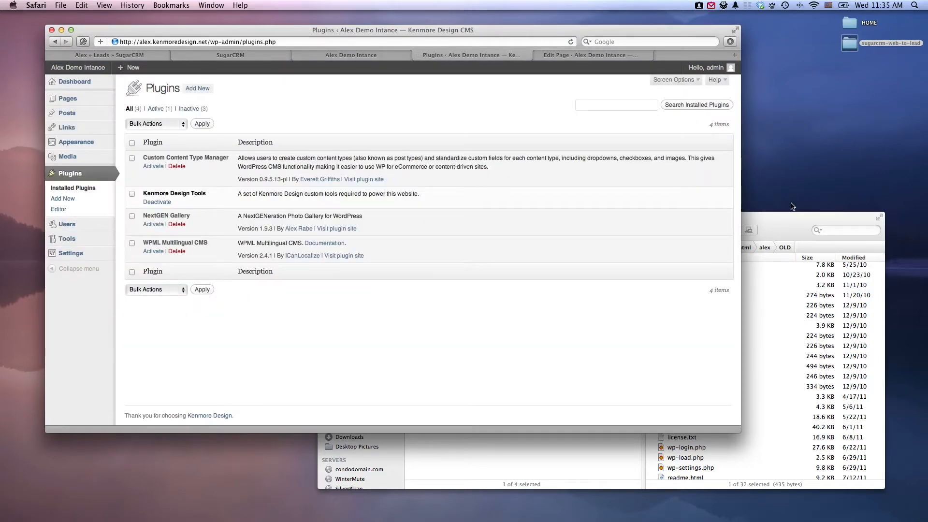
click(778, 236)
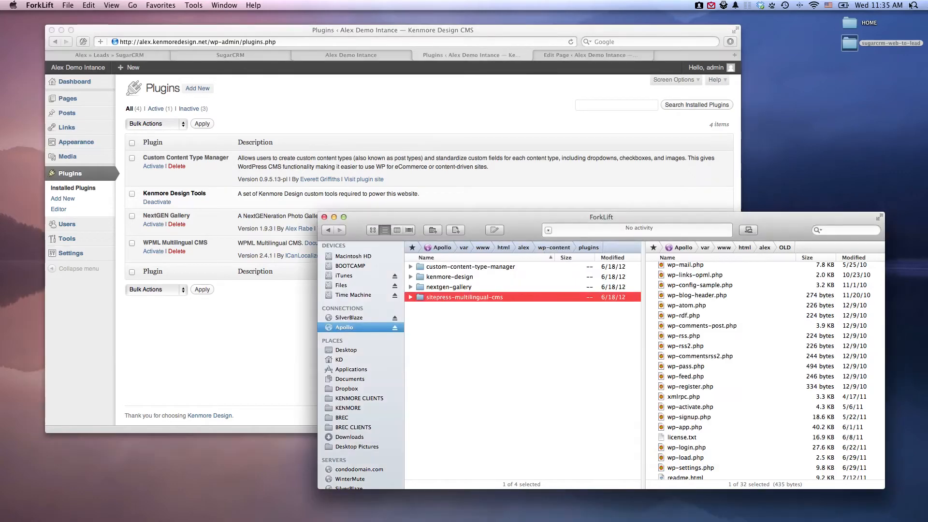
click(853, 49)
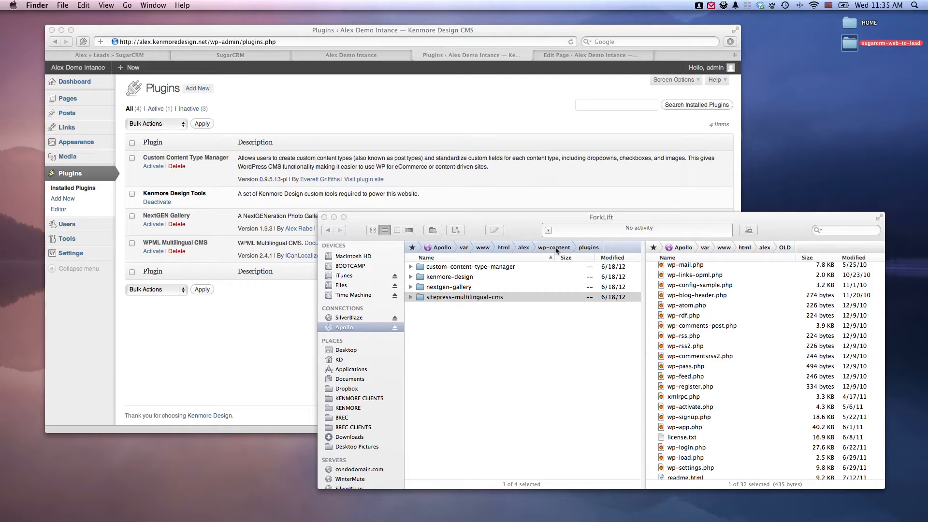
double_click(853, 49)
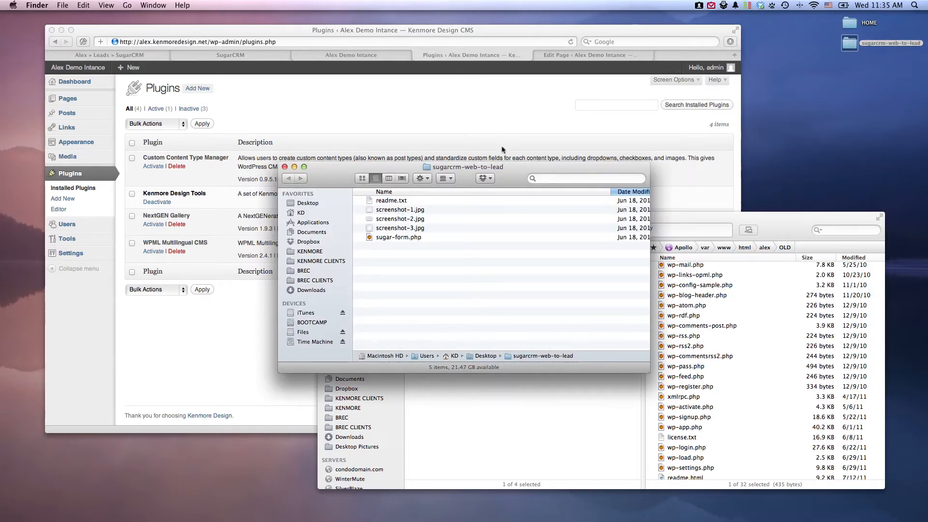
mouse_move(513, 170)
mouse_down()
mouse_move(525, 170)
mouse_move(527, 159)
mouse_up()
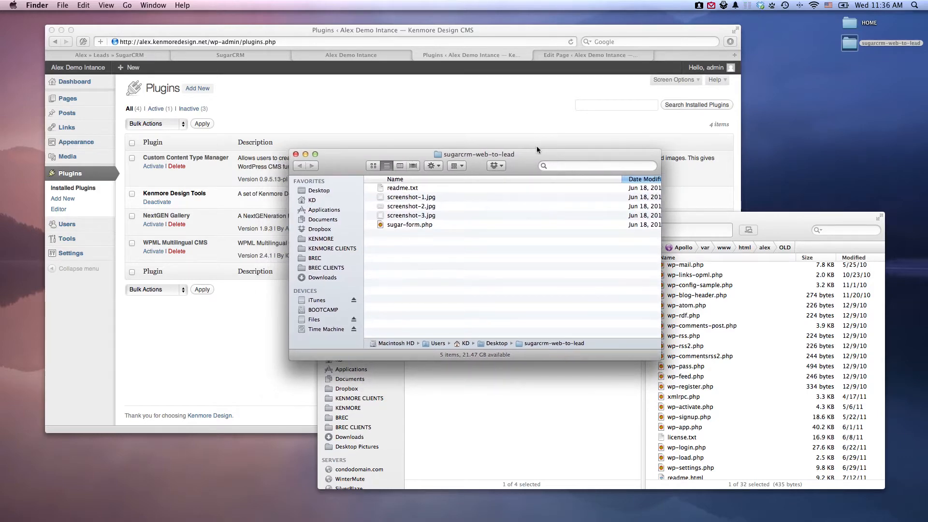
key(super+w)
drag(853, 51, 492, 339)
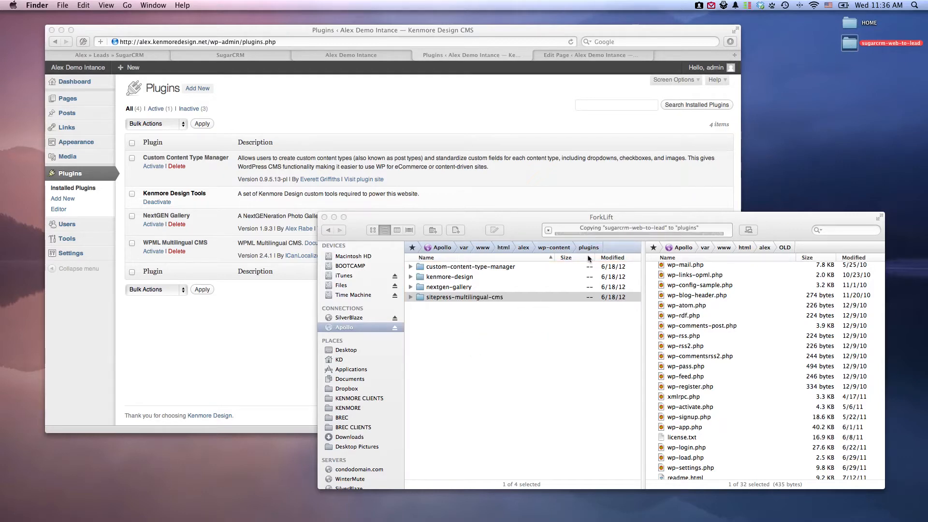
Return to Safari, reload the installed plugins list and activate the SugarCRM web-to-lead plugin.
click(440, 106)
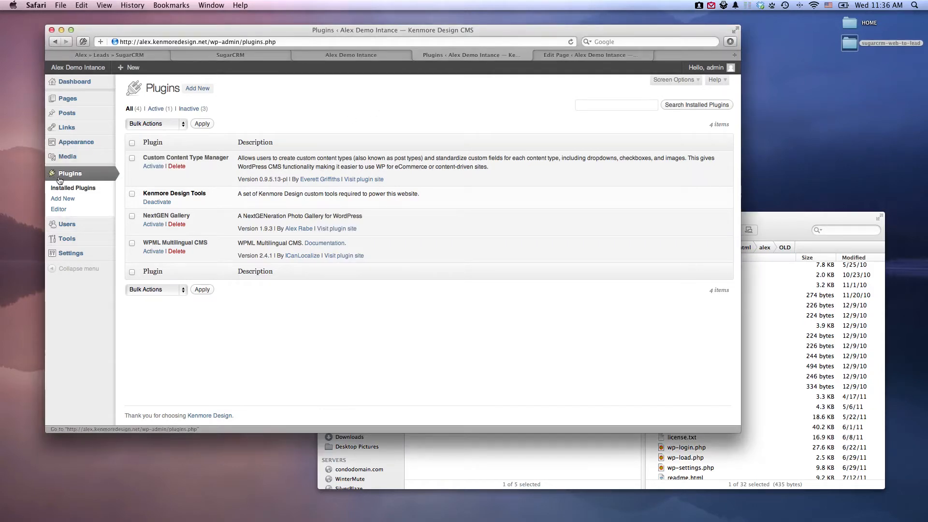
click(64, 192)
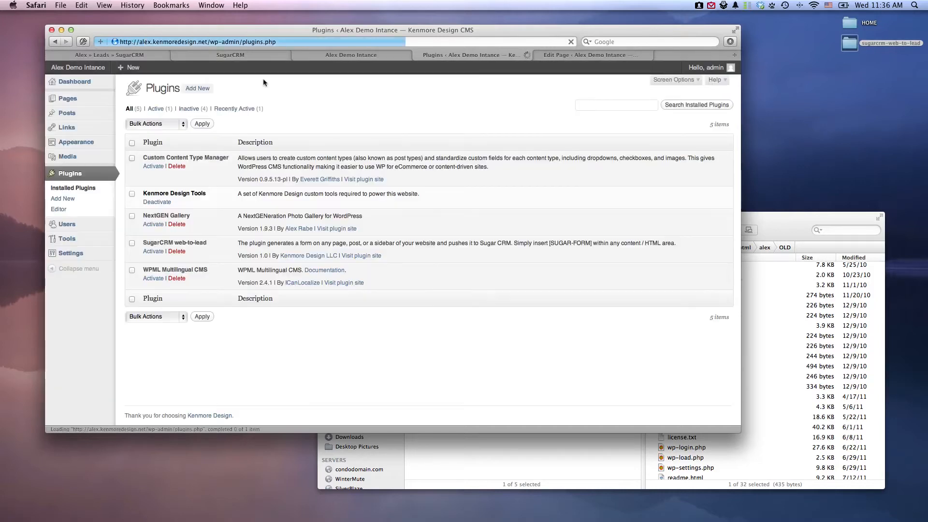
drag(150, 242, 204, 243)
click(160, 243)
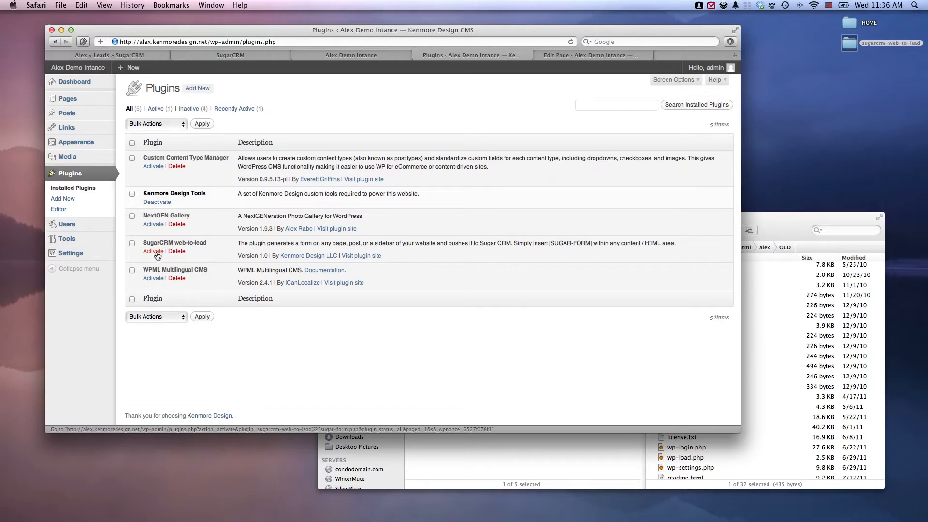
click(156, 252)
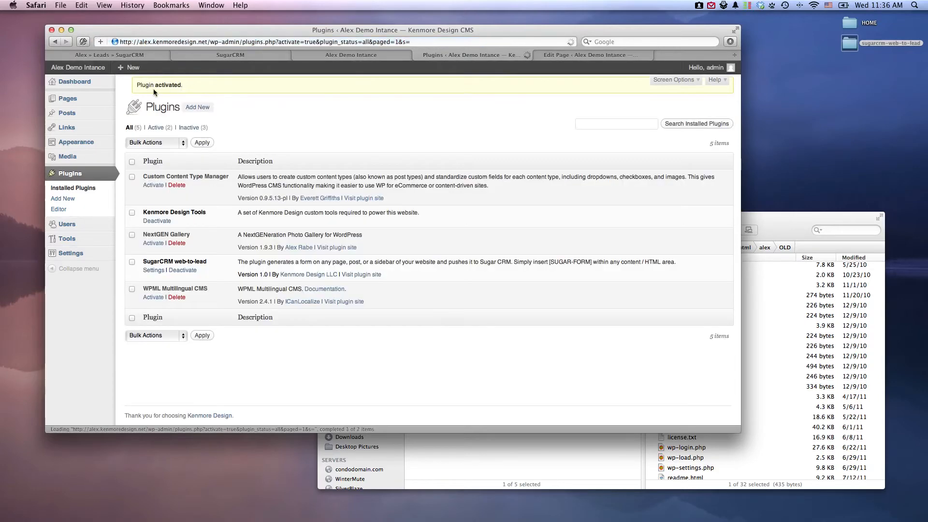
Open the Sugar Contact Form settings, look through the options and copy the [SUGAR-FORM] shortcode.
mouse_move(73, 260)
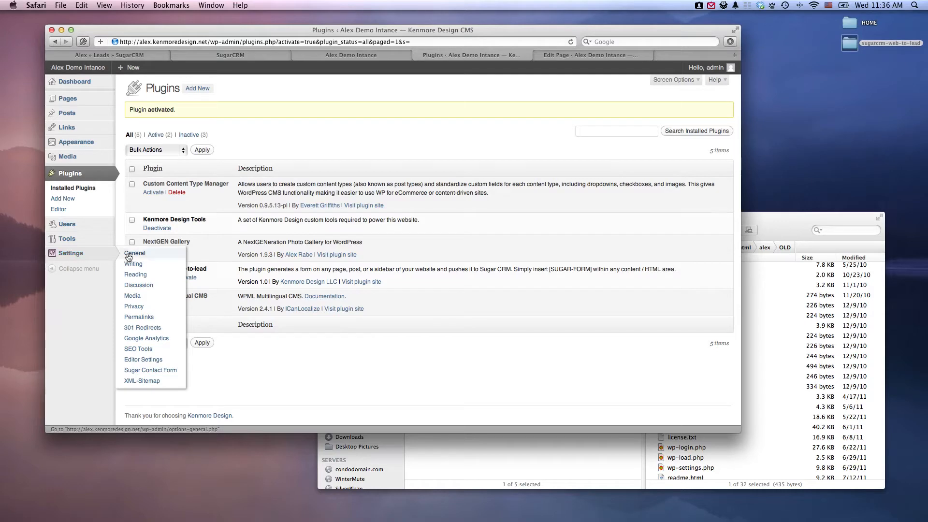
click(134, 371)
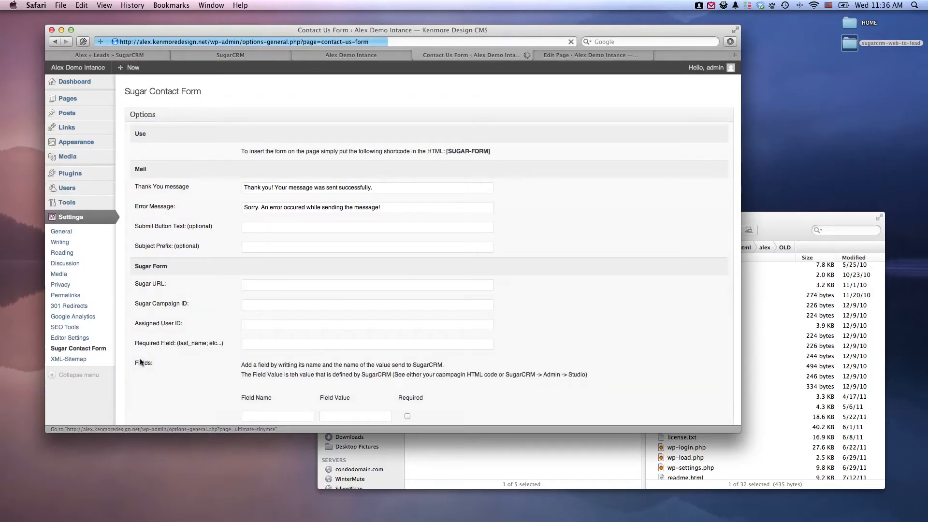
scroll(329, 261, down, 10)
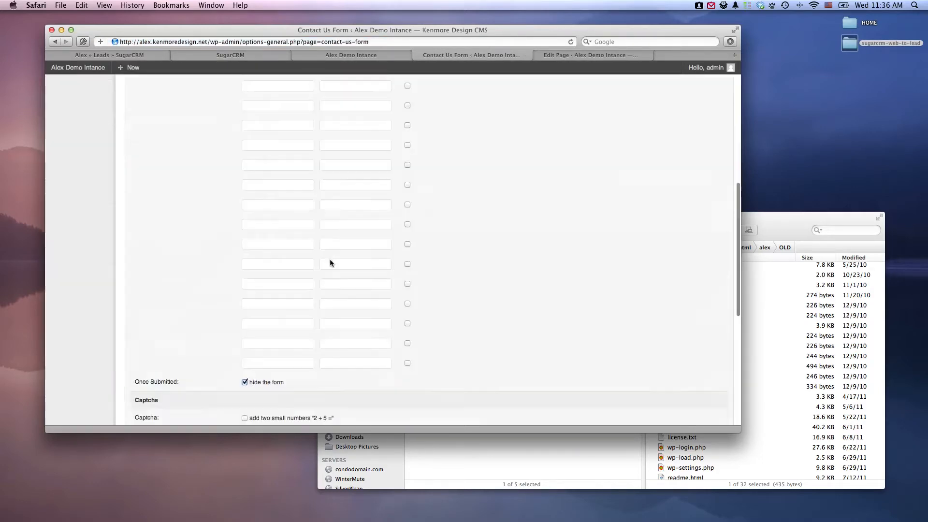
scroll(329, 263, up, 15)
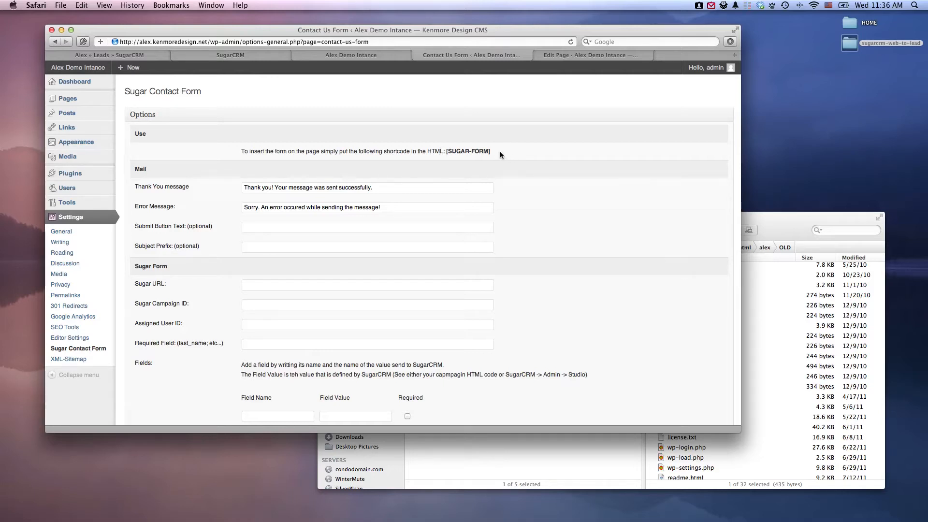
drag(497, 153, 446, 151)
key(super+c)
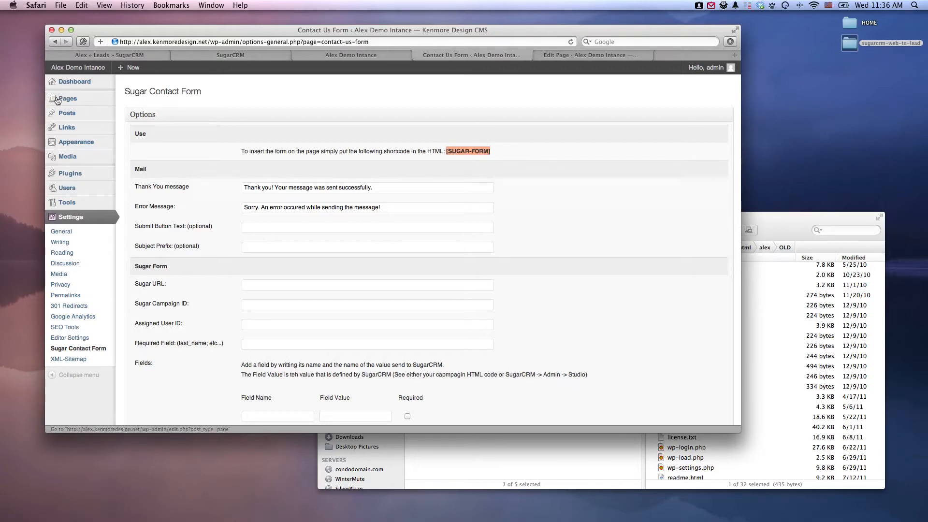
Open the list of all pages in a separate browser tab and open Sample Page for editing.
mouse_move(75, 101)
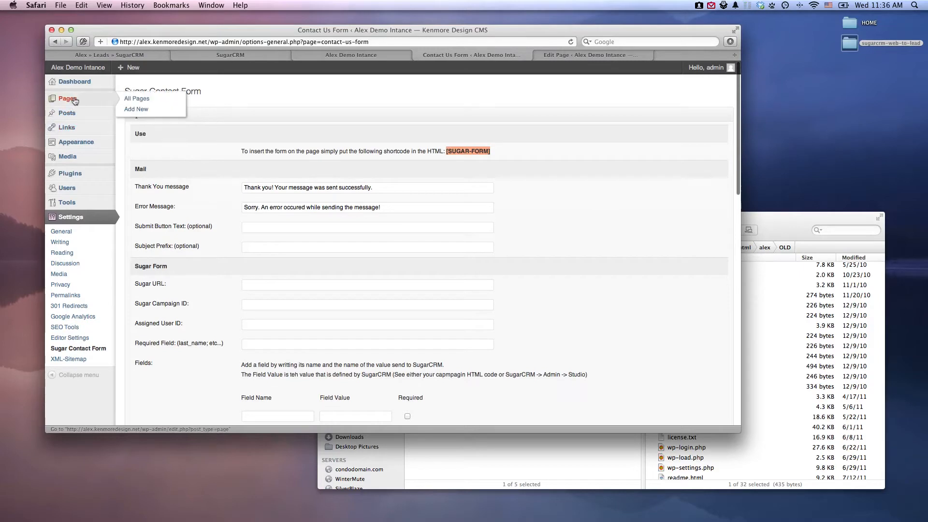
super+click(139, 100)
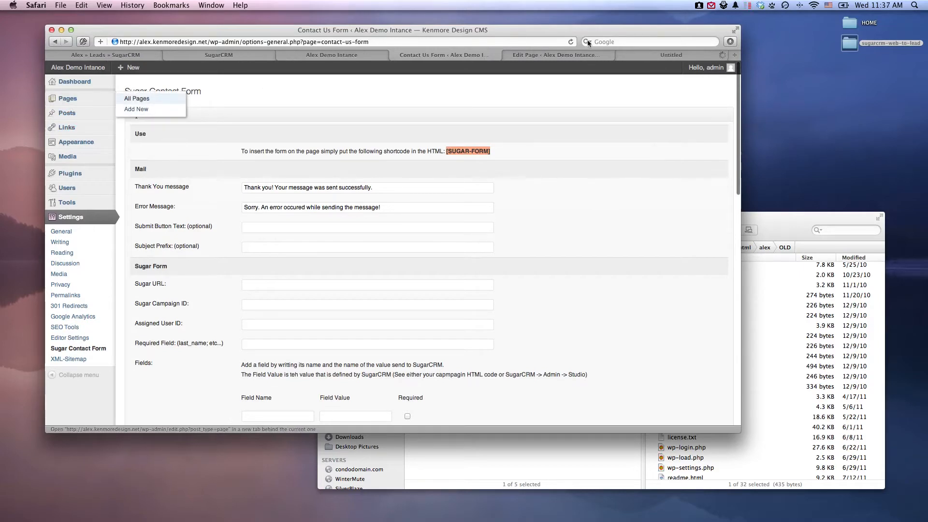
click(660, 55)
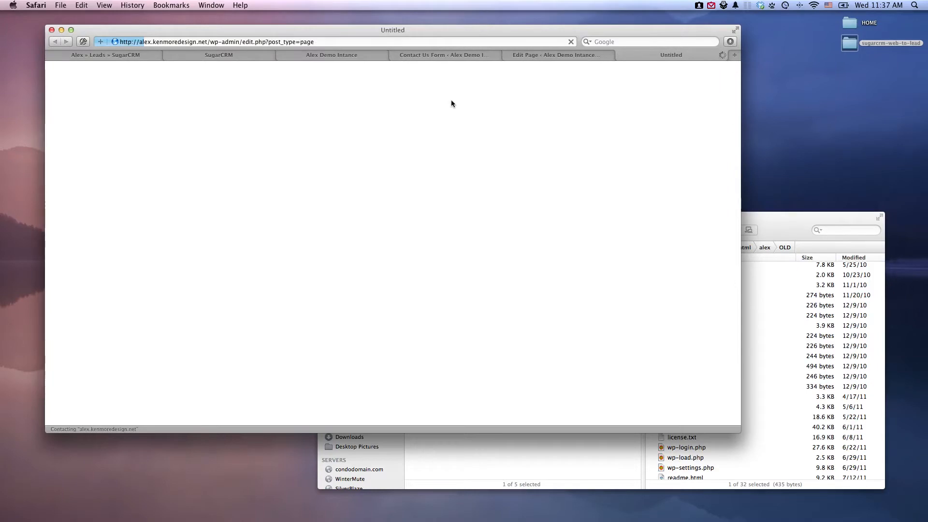
click(167, 160)
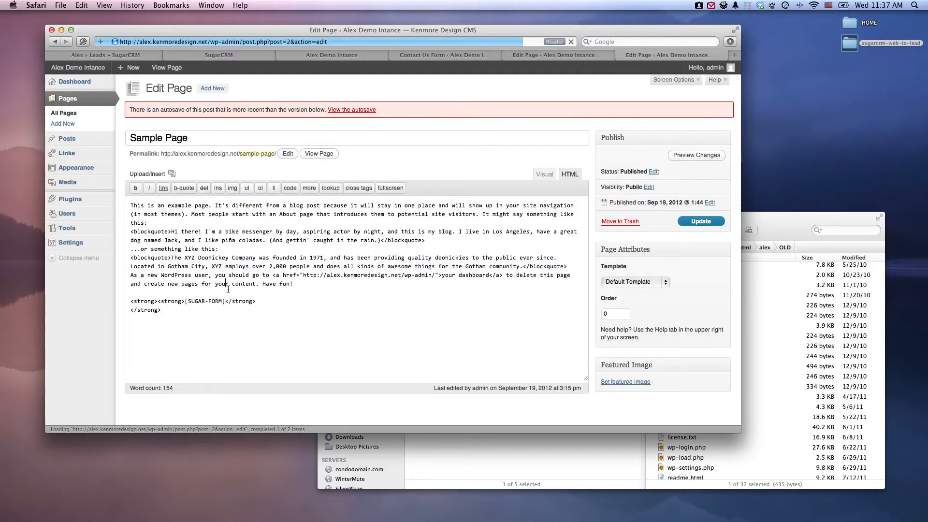
Replace the shortcode at the end of Sample Page with the copied [SUGAR-FORM] in the HTML source and update the page.
click(546, 176)
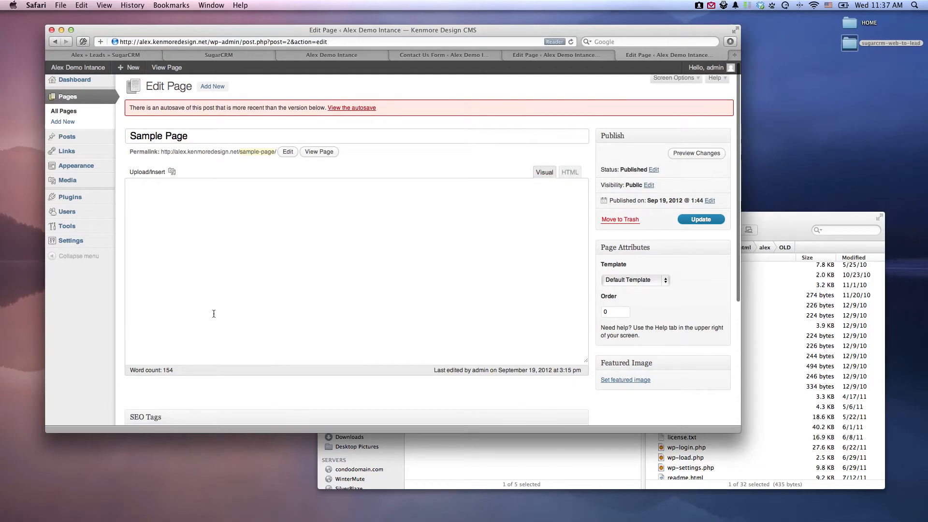
drag(193, 337, 129, 342)
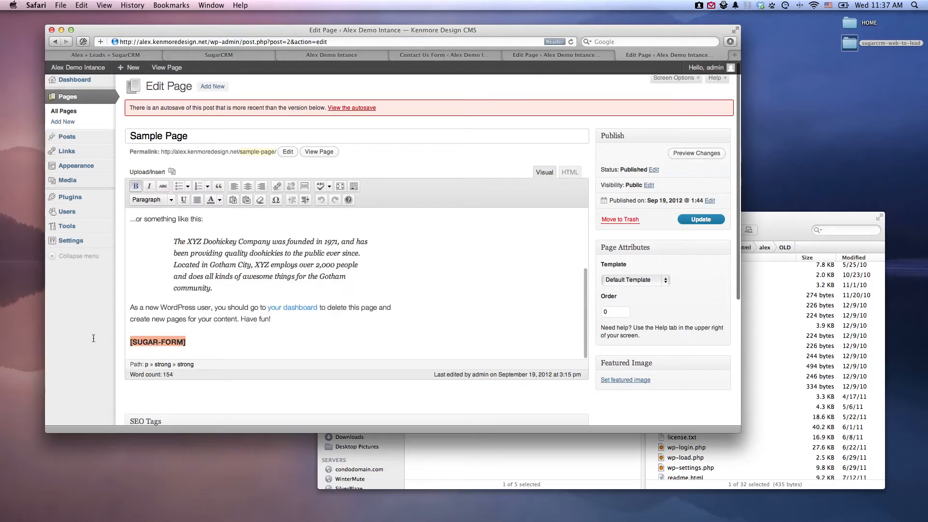
key(BackSpace)
click(570, 175)
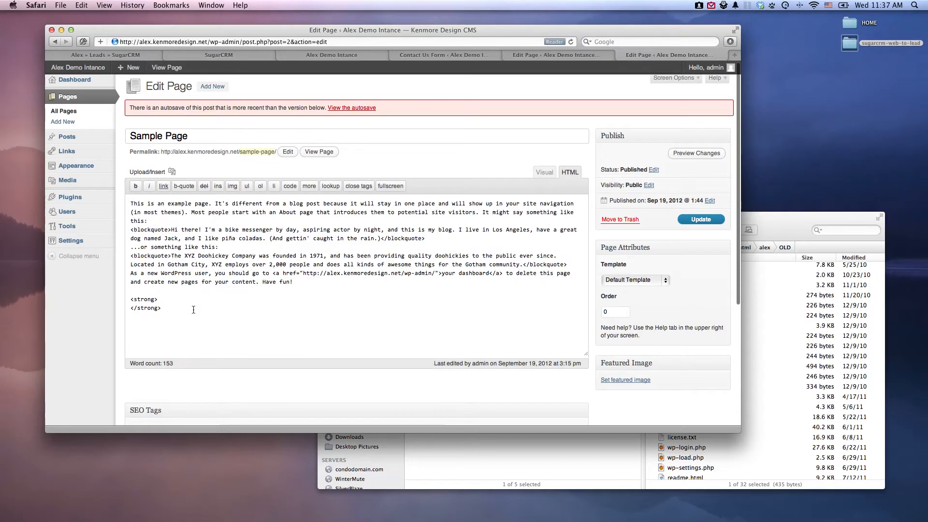
key(super+v)
click(696, 220)
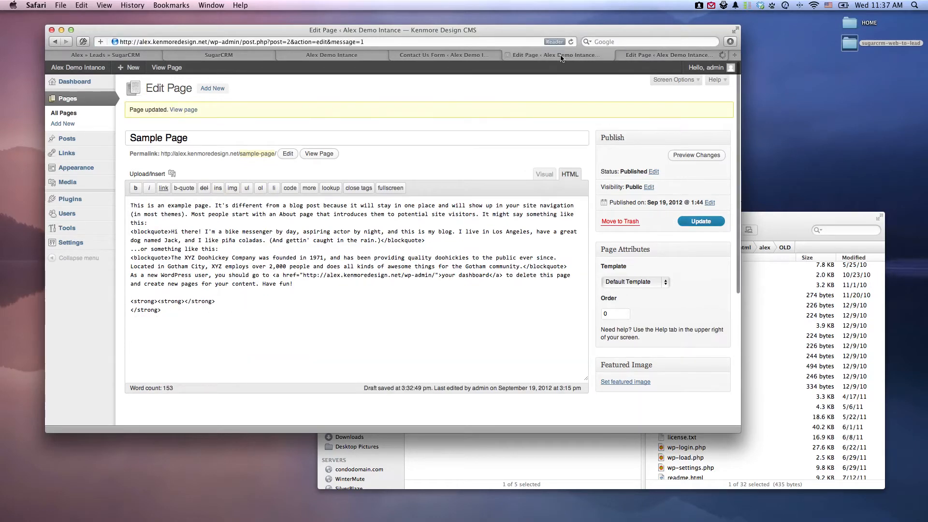
Open the site's home page in a separate browser tab and view the form at the end of Sample Page.
click(453, 56)
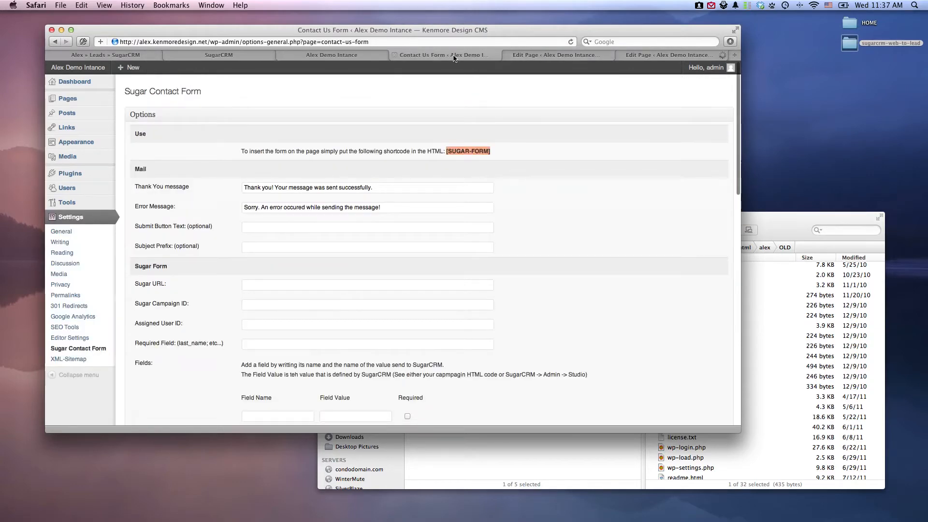
super+click(96, 71)
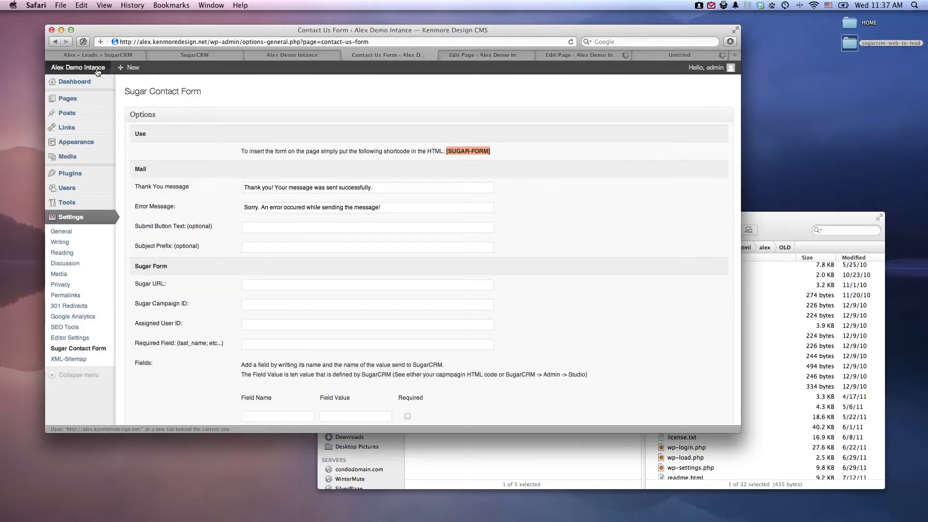
click(683, 55)
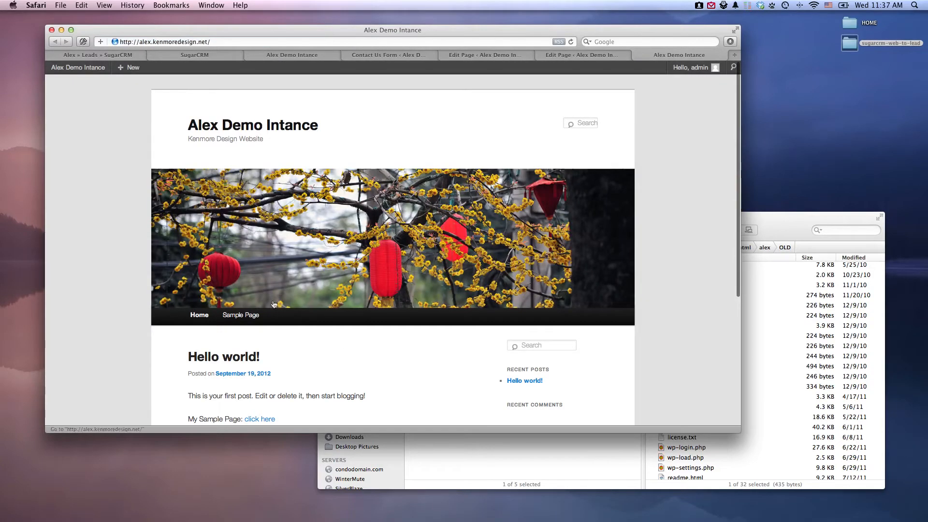
click(261, 420)
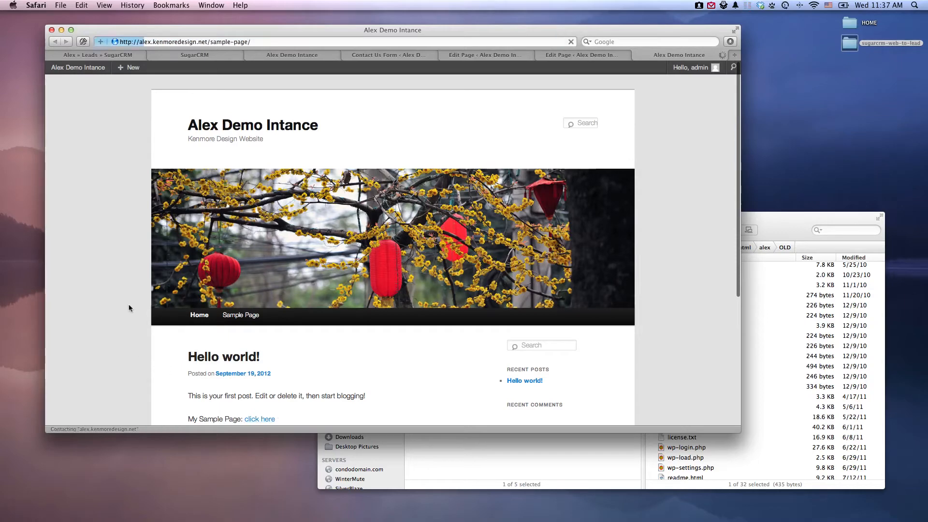
scroll(308, 281, down, 10)
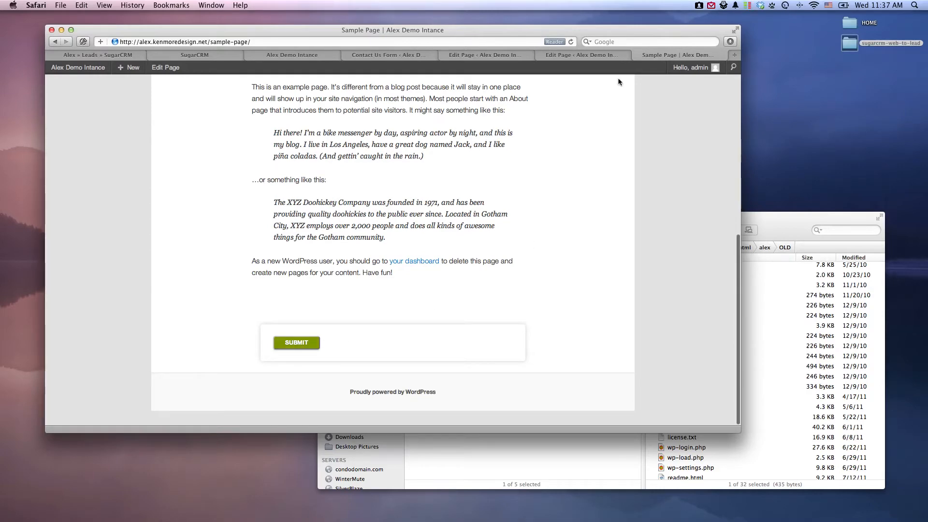
In the Sugar Contact Form settings, set the thank-you message to "Thank you for contacting us." and the error message to "Whoops something went wrong.".
click(510, 57)
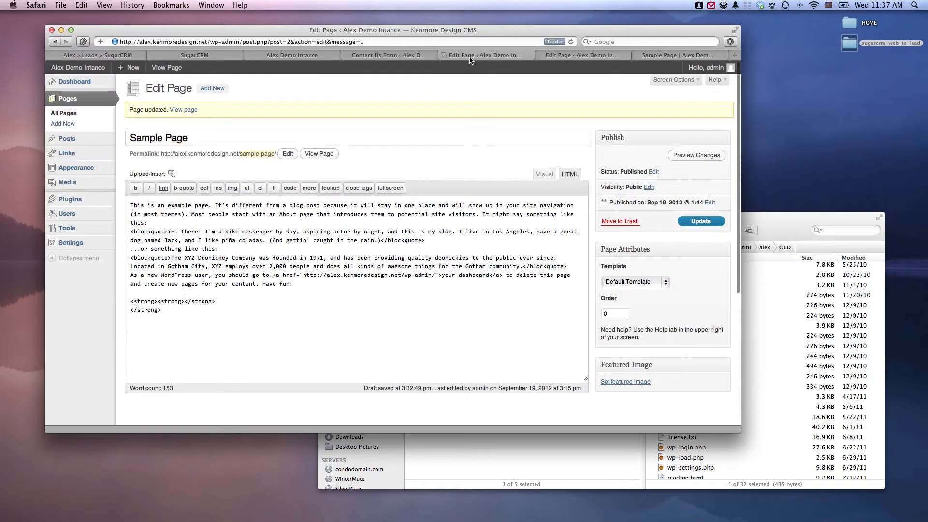
click(401, 56)
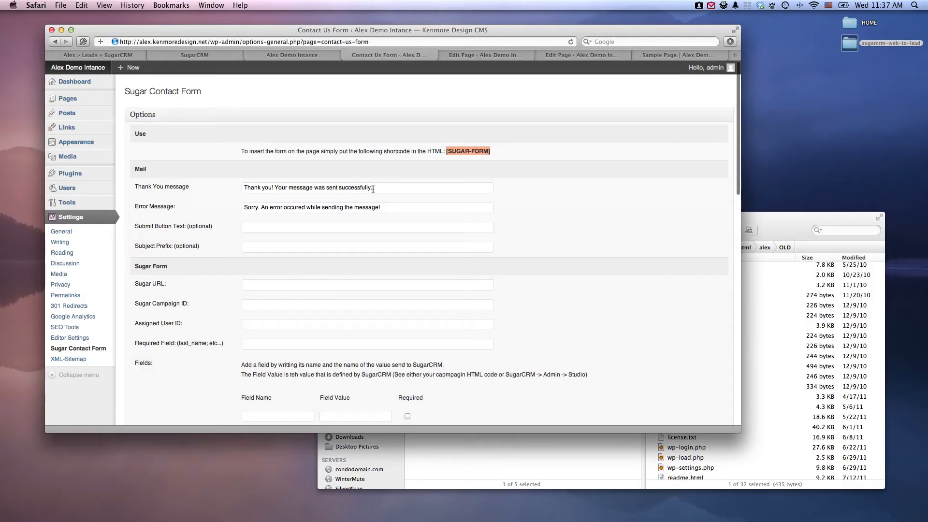
drag(373, 188, 119, 178)
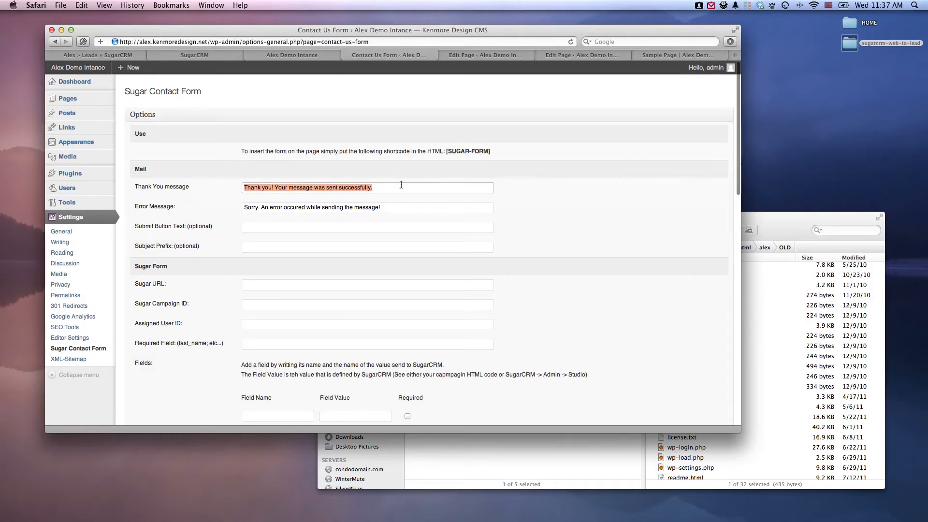
text(Thank you for contacting us.)
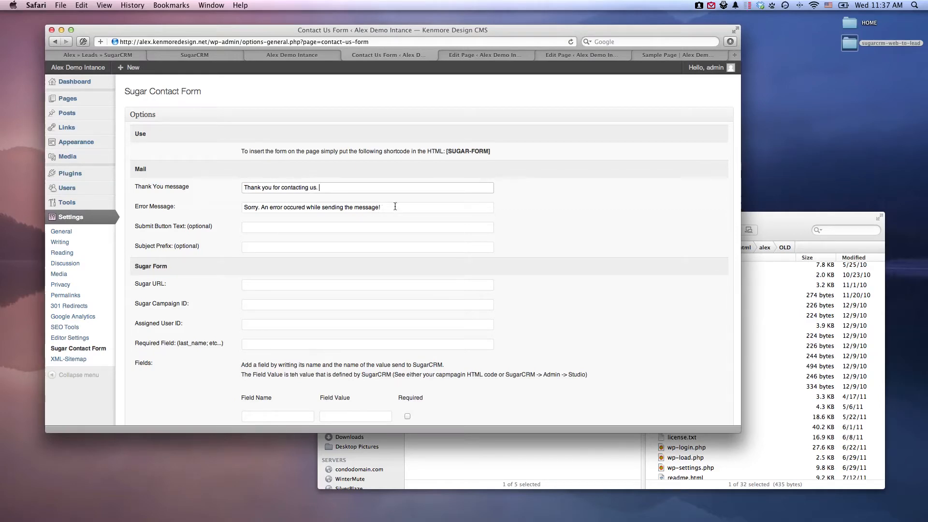
key(Tab)
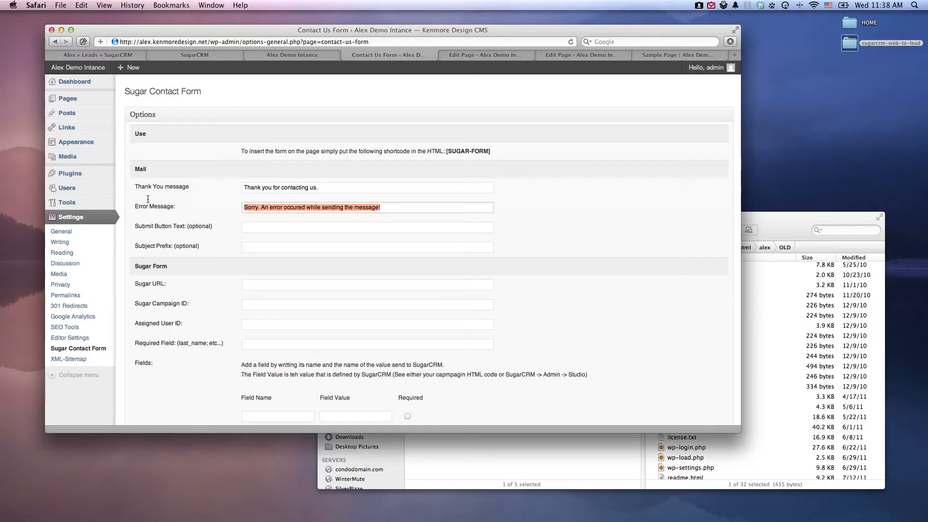
text(Whoops s)
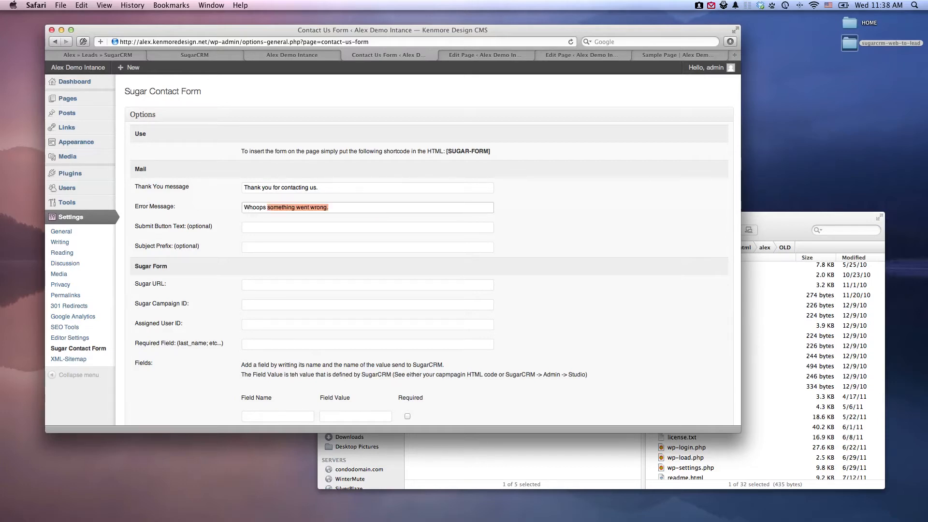
text(omething went w)
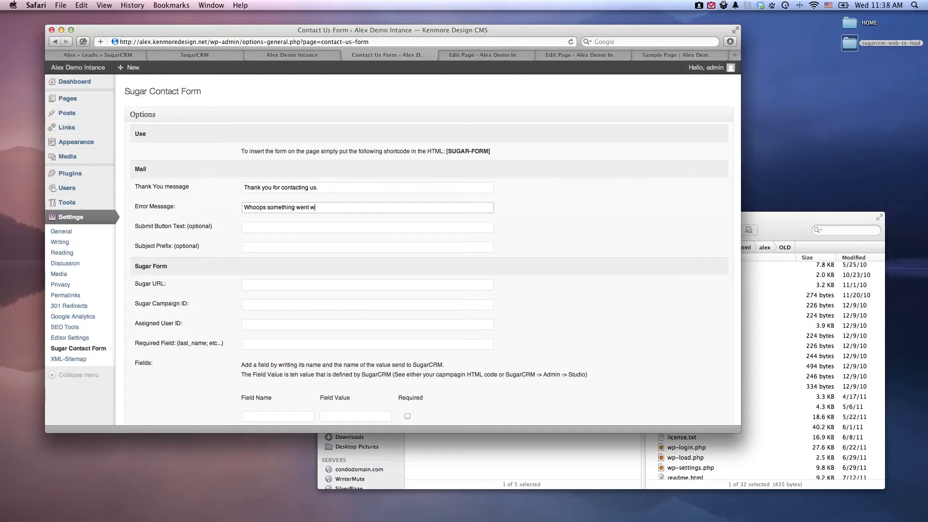
text(rong.)
Set the optional submit button text of the contact form to "CONTACT US".
click(264, 224)
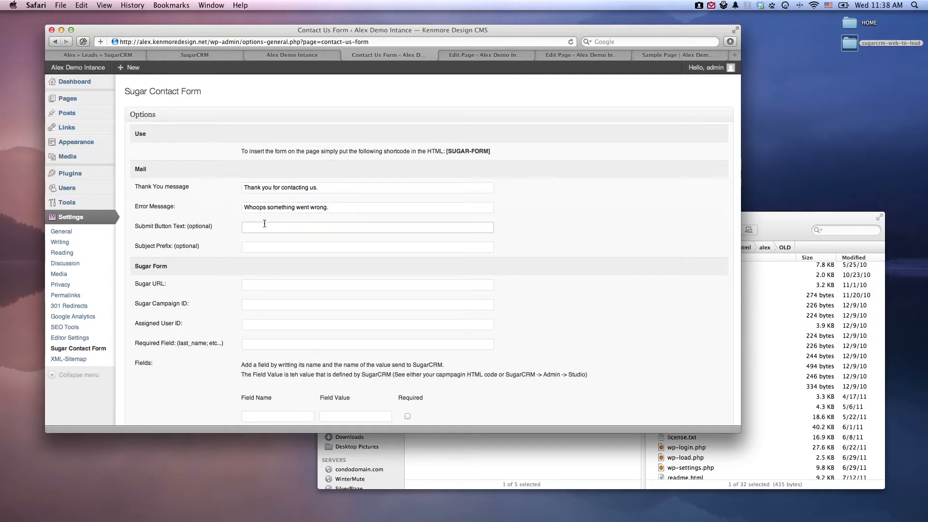
text(CONTACT US)
scroll(264, 264, down, 8)
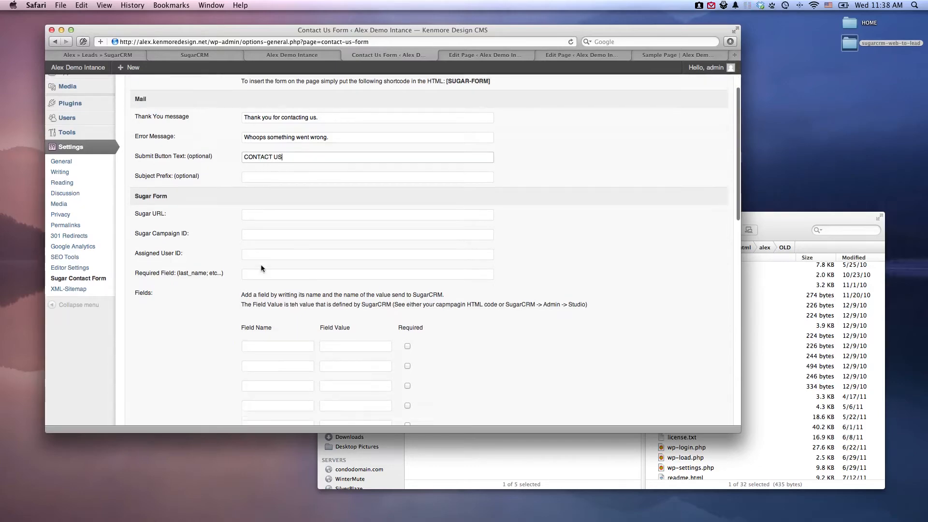
scroll(284, 213, up, 5)
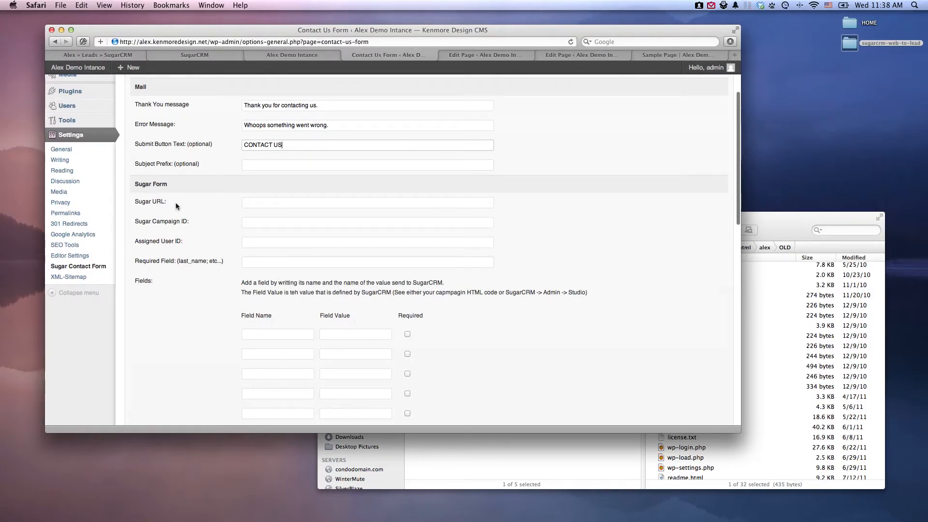
drag(167, 202, 134, 202)
click(301, 56)
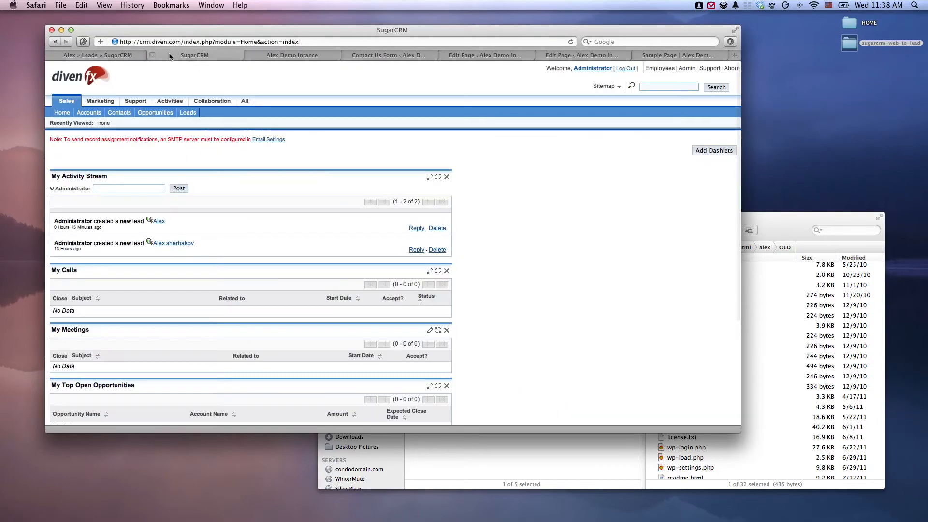
click(197, 56)
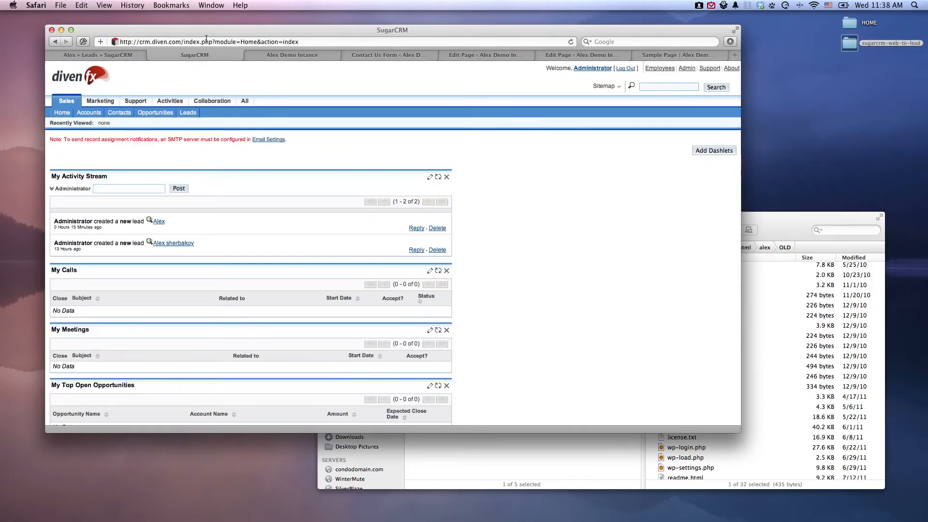
drag(186, 42, 71, 38)
key(super+c)
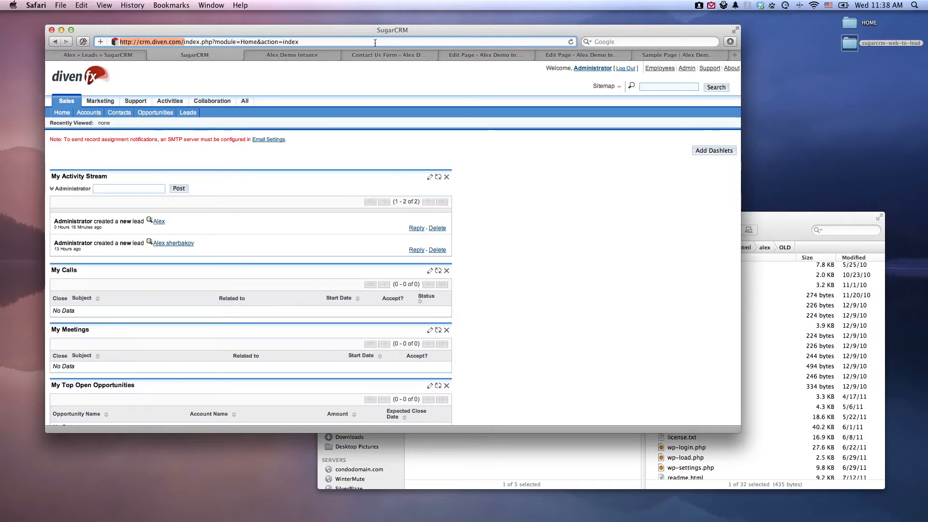
click(385, 55)
click(247, 199)
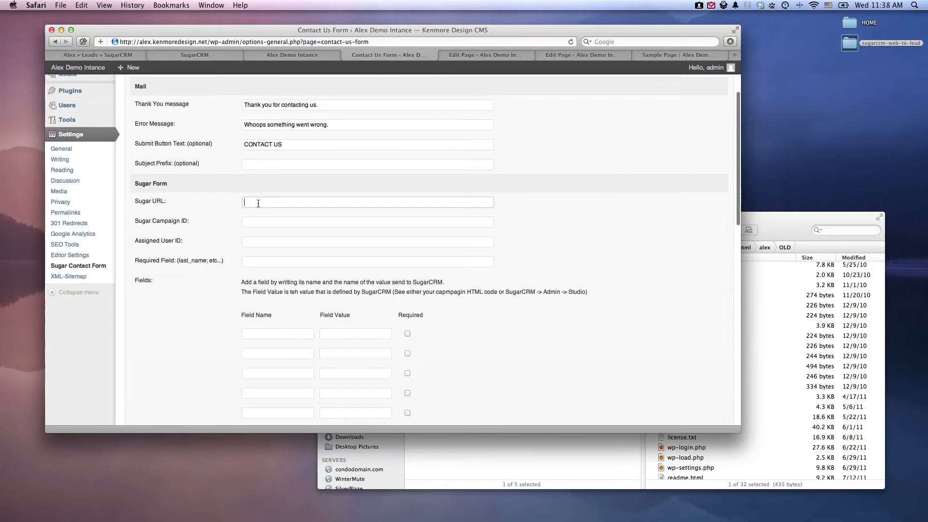
key(super+v)
Switch to SugarCRM, open the Campaigns module and launch the campaign creation wizard.
click(278, 218)
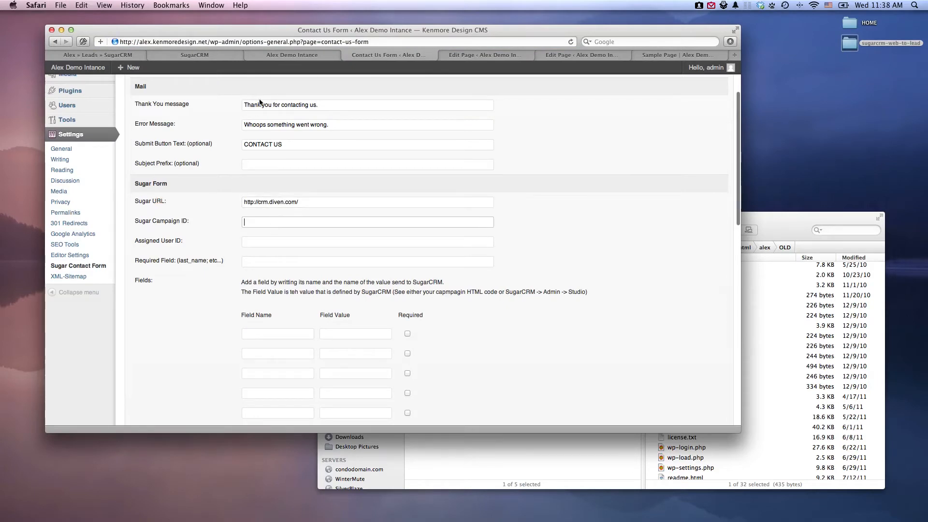
click(208, 56)
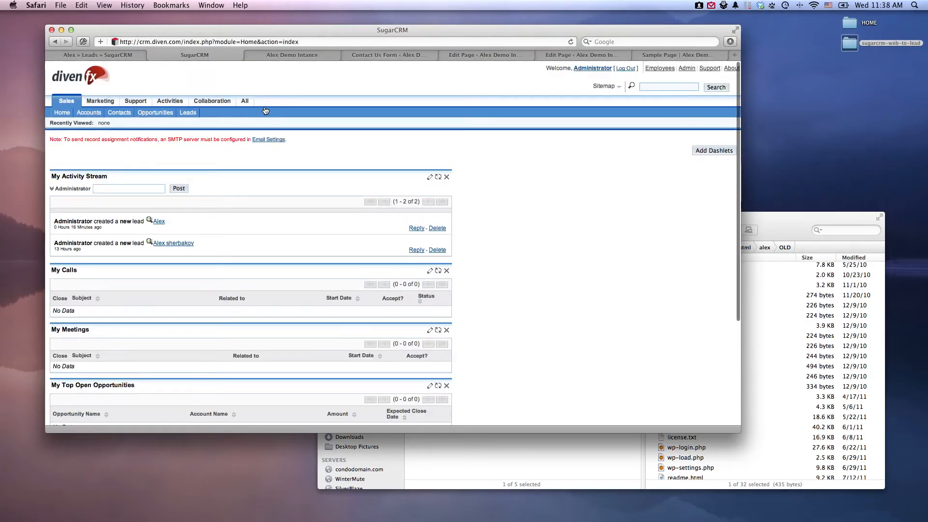
mouse_move(245, 101)
mouse_move(361, 112)
click(374, 133)
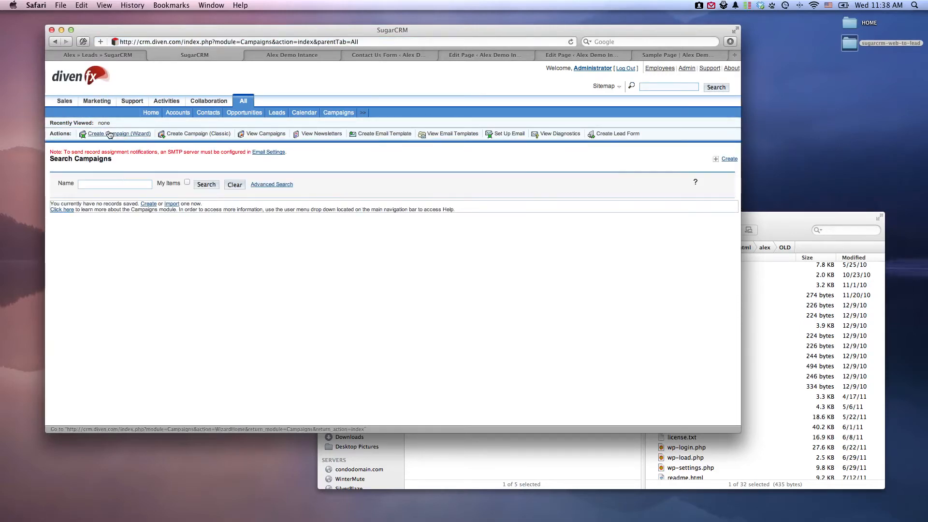
click(126, 136)
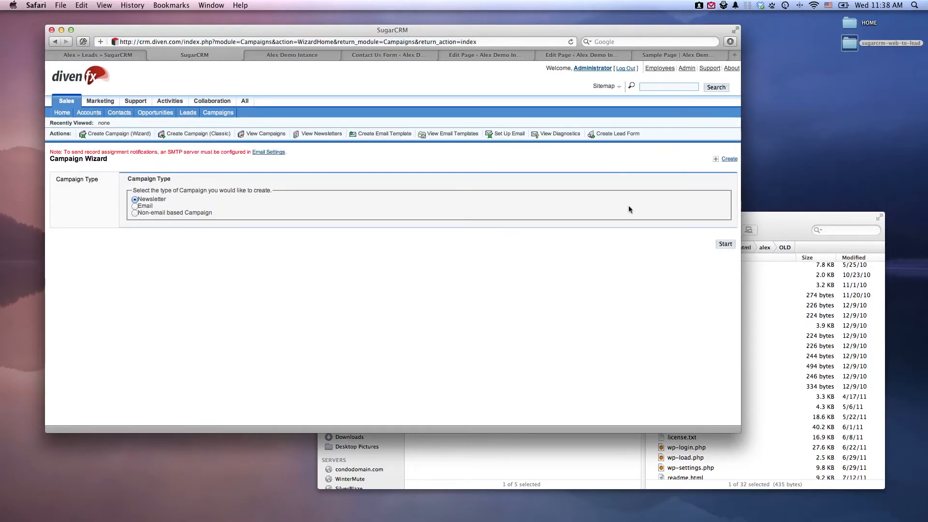
click(725, 244)
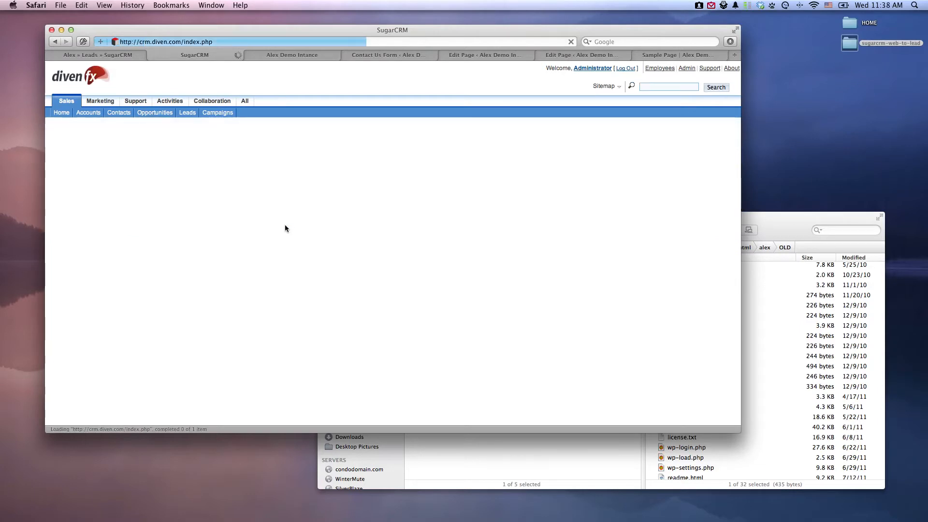
click(285, 272)
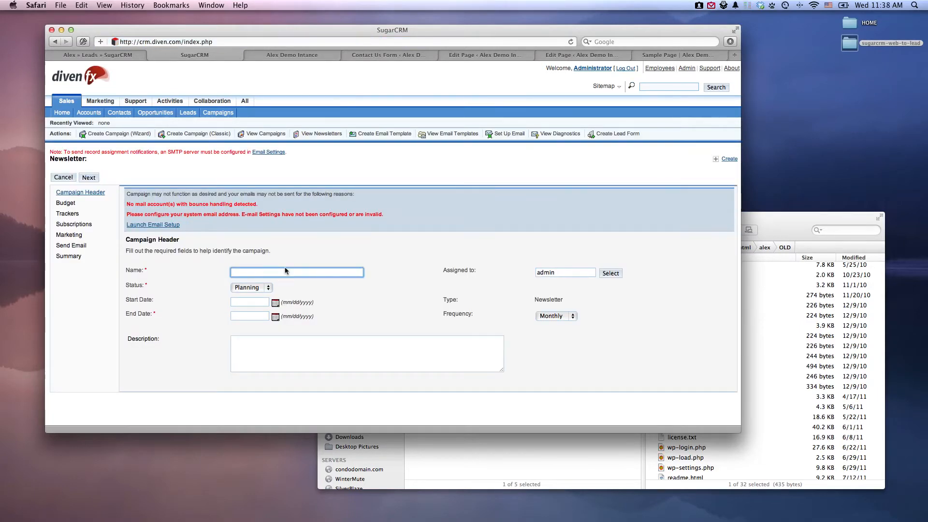
text(Sampla campagin)
right_click(240, 272)
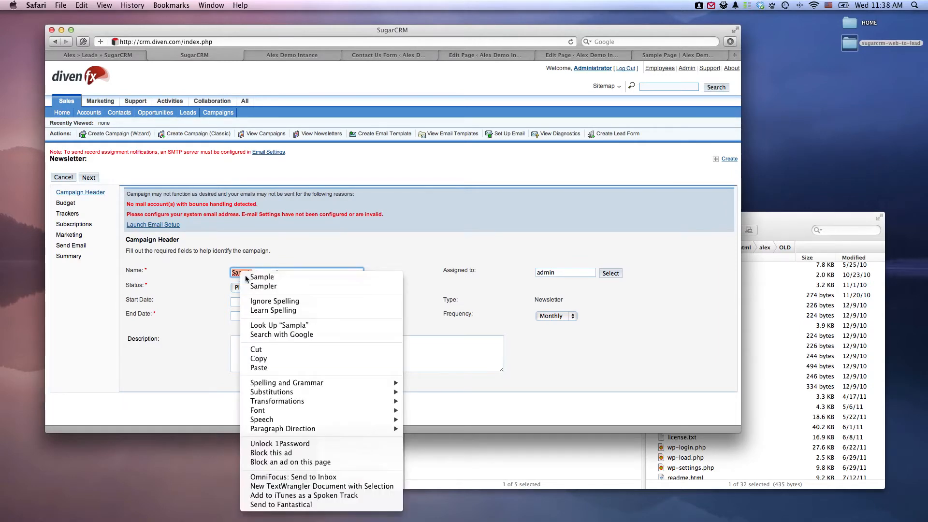
click(249, 276)
click(250, 301)
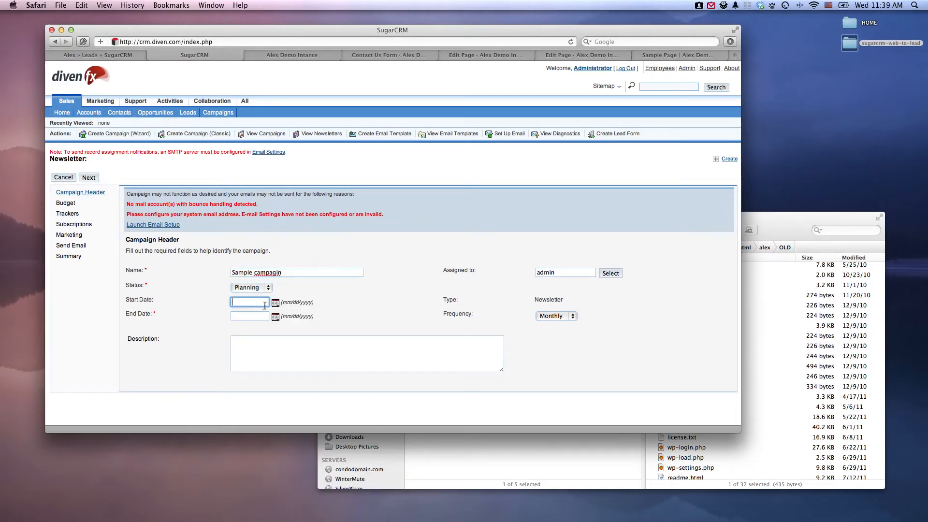
click(258, 315)
click(275, 317)
click(258, 385)
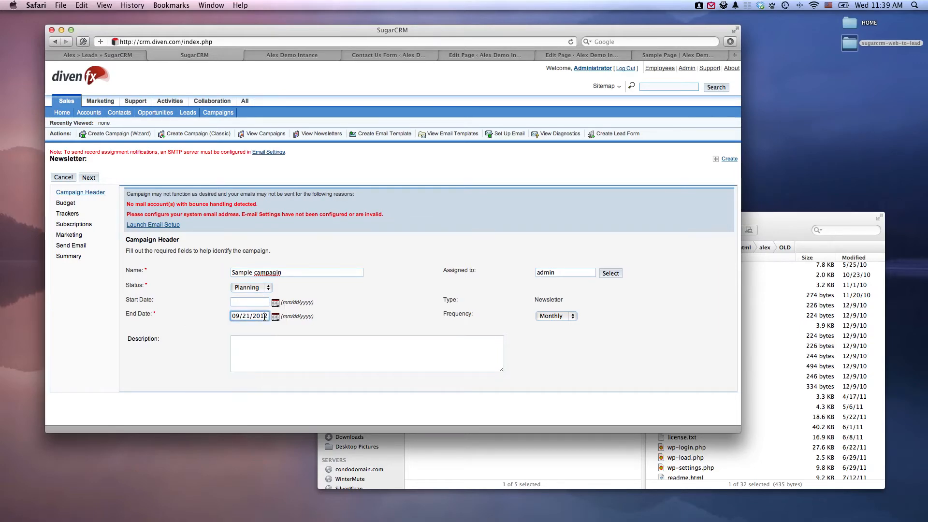
click(291, 346)
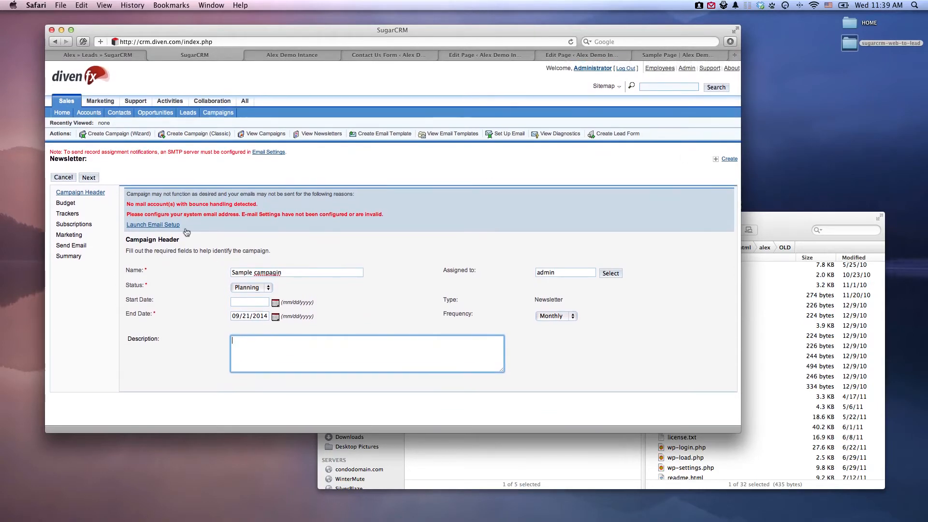
click(90, 178)
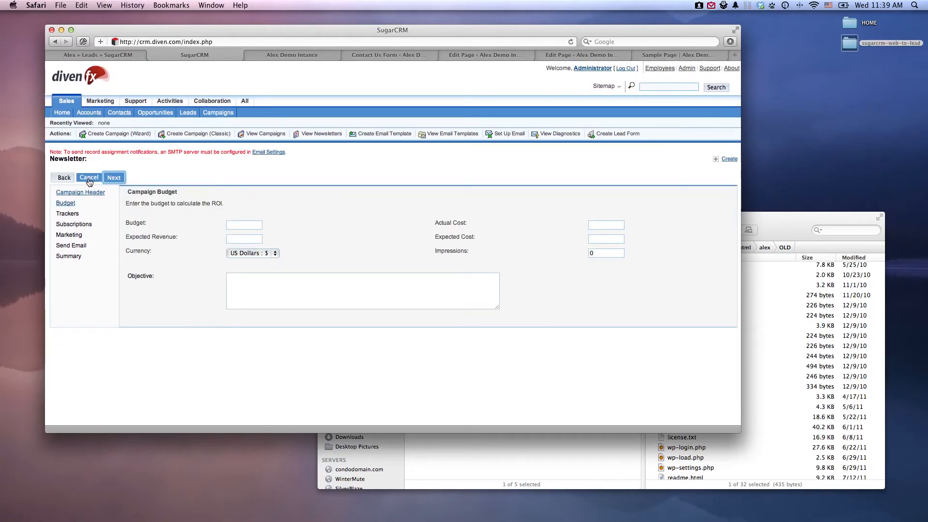
click(88, 178)
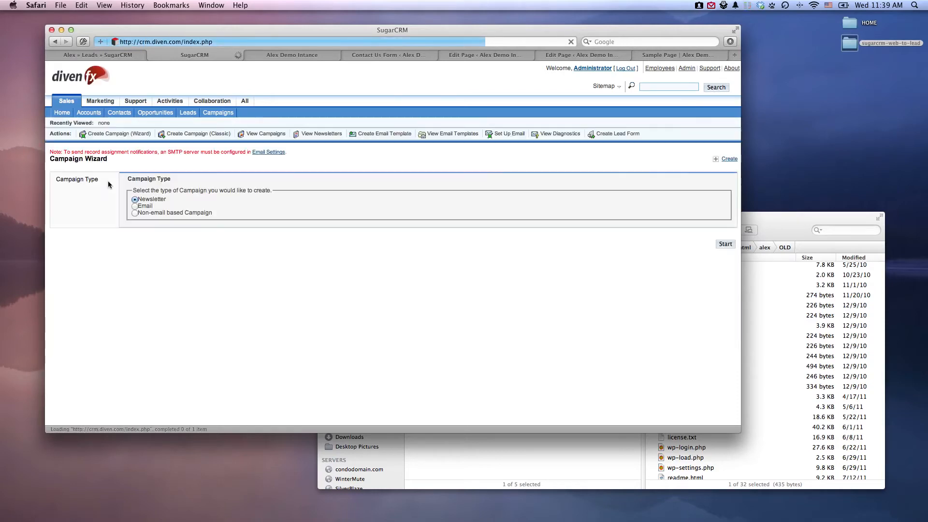
Start a Newsletter campaign and fill in its header with the name "Sample Campagin" and the end date 09/22/2014.
click(725, 243)
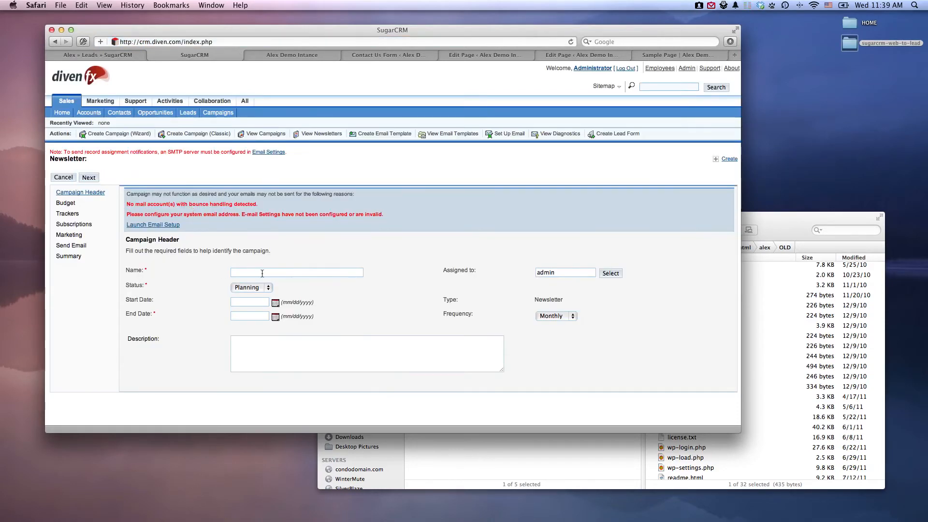
click(247, 272)
text(Sam)
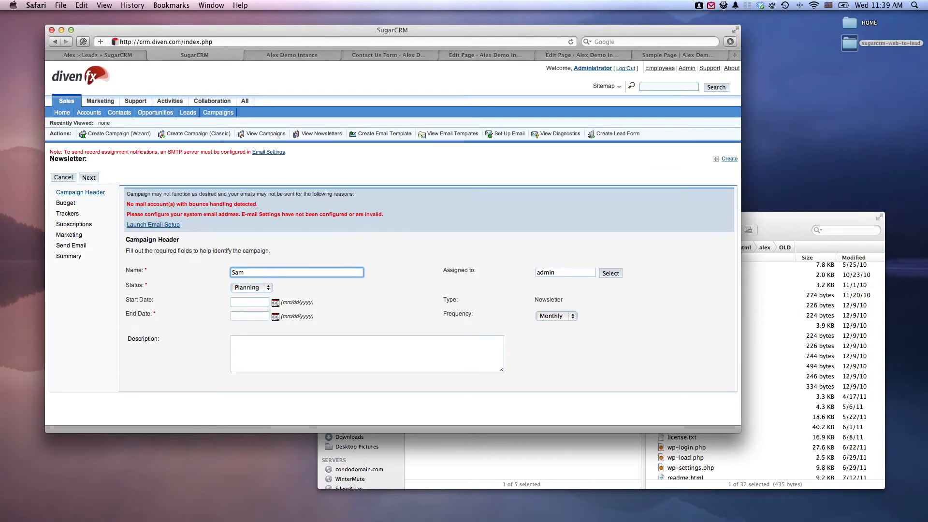
text(ple Campagin)
click(251, 318)
click(275, 317)
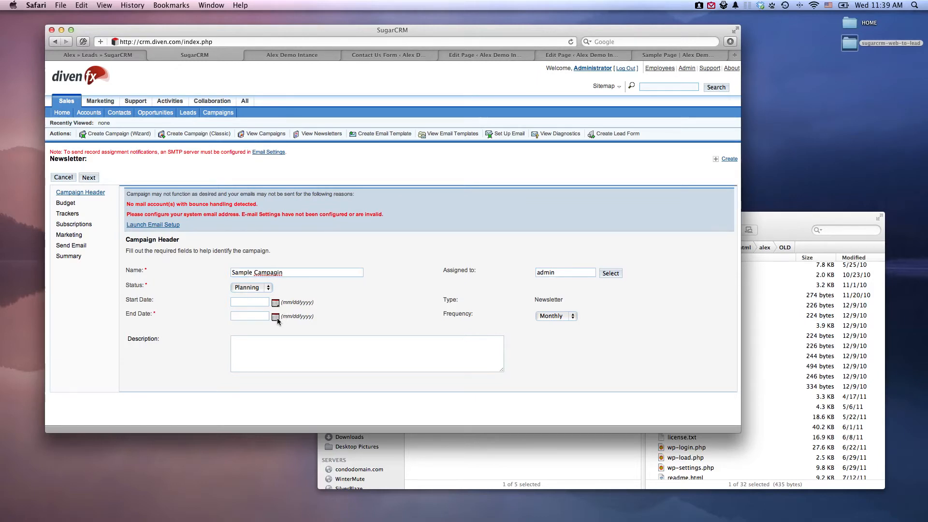
click(266, 386)
text(4)
click(364, 344)
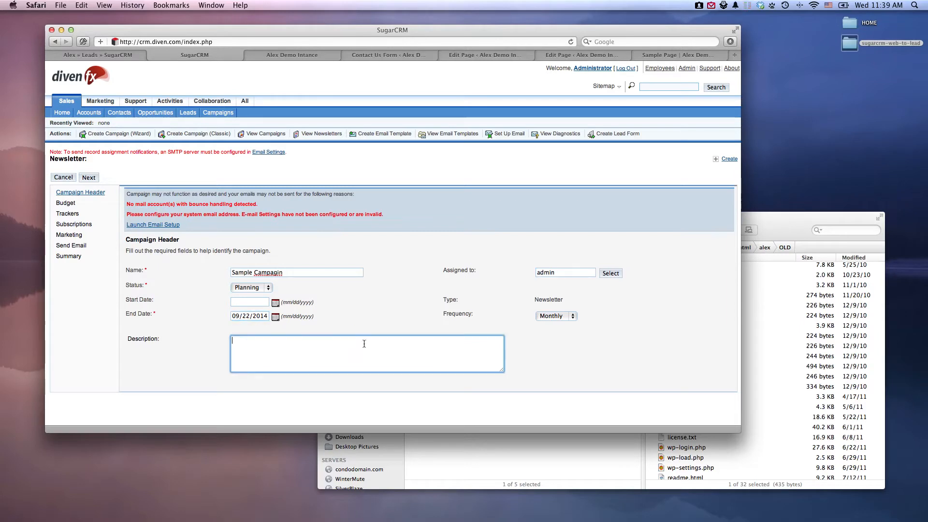
Finish the newsletter wizard without entering budget, tracker or subscription details, and open the list of campaigns.
click(89, 177)
click(122, 179)
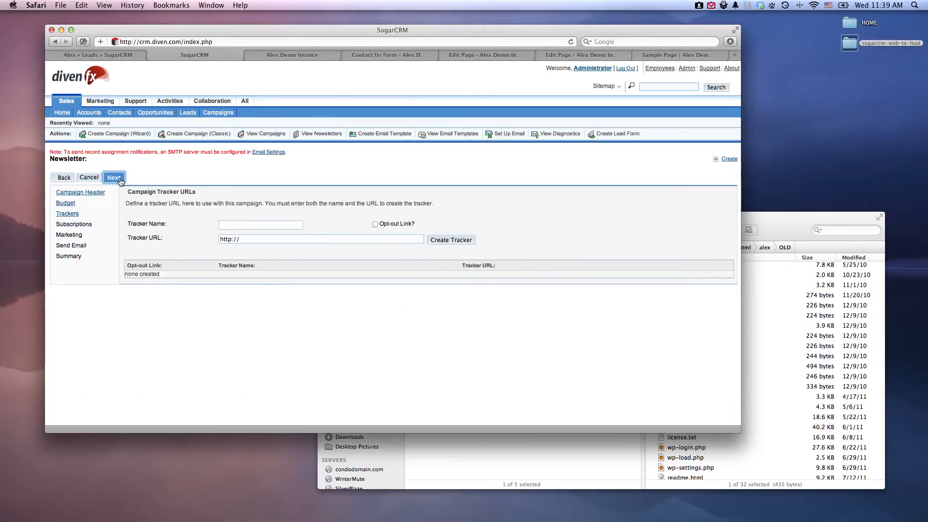
click(121, 181)
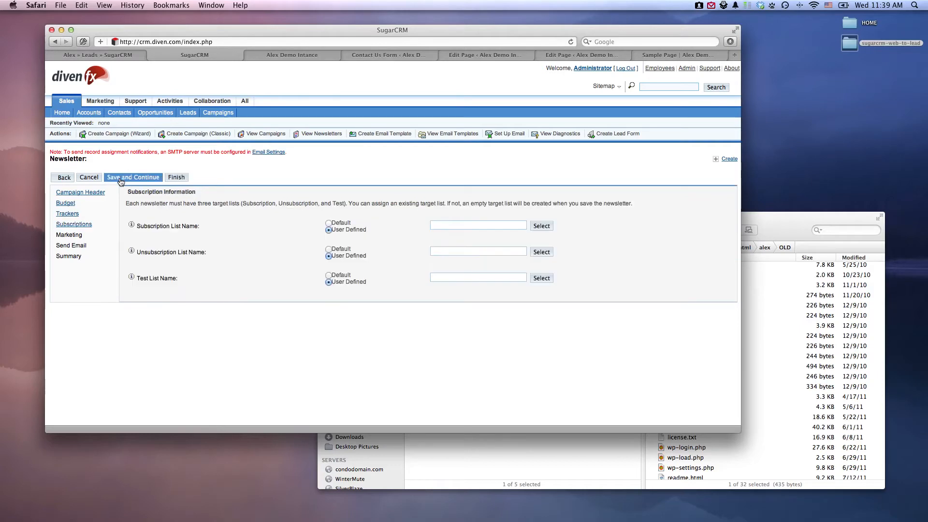
click(177, 178)
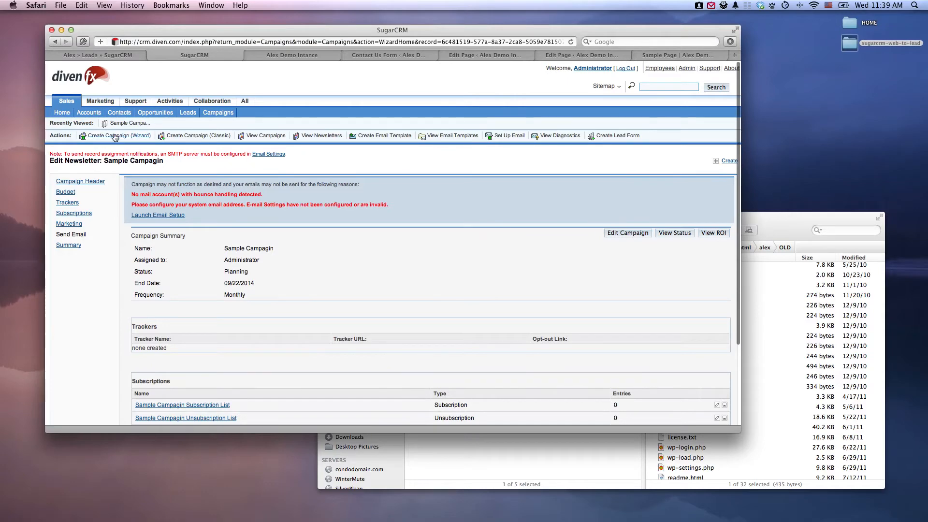
click(240, 100)
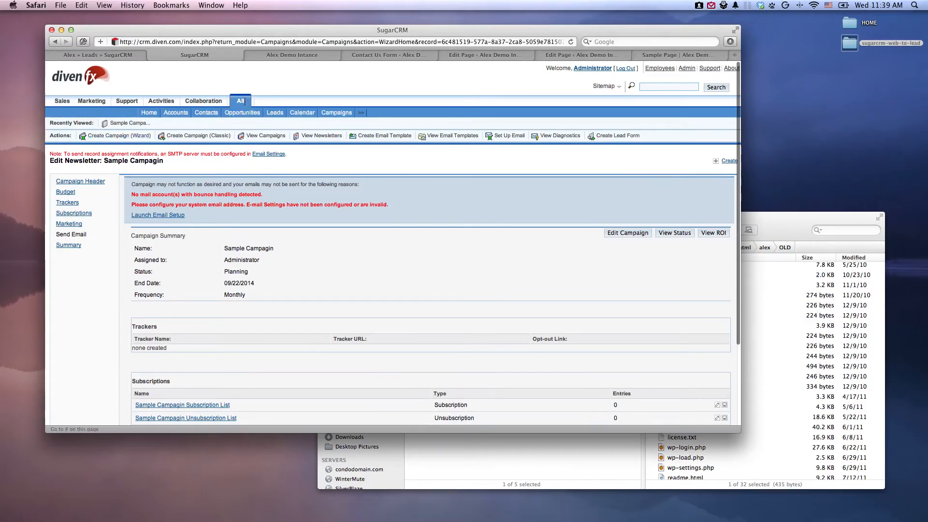
click(340, 113)
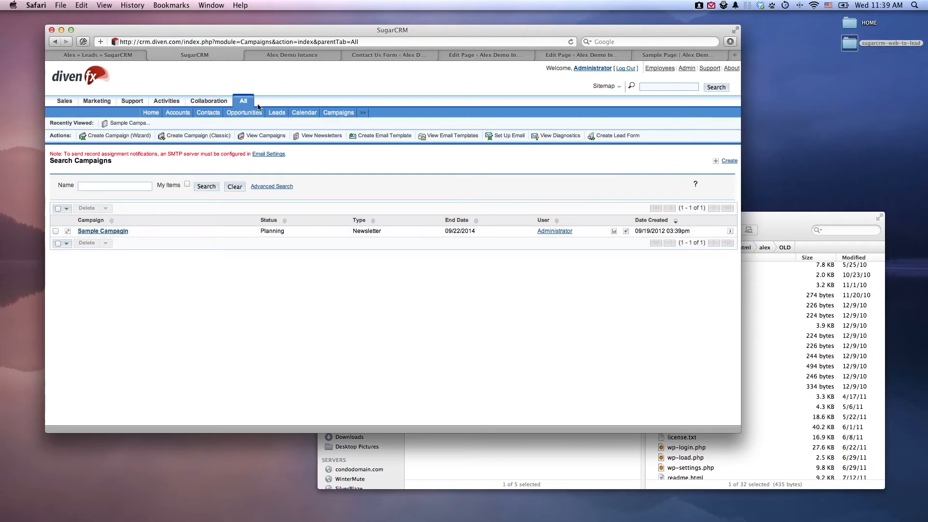
Start a new lead form with Last Name, Office Phone and Email Address in the first column, and continue to its settings.
click(604, 136)
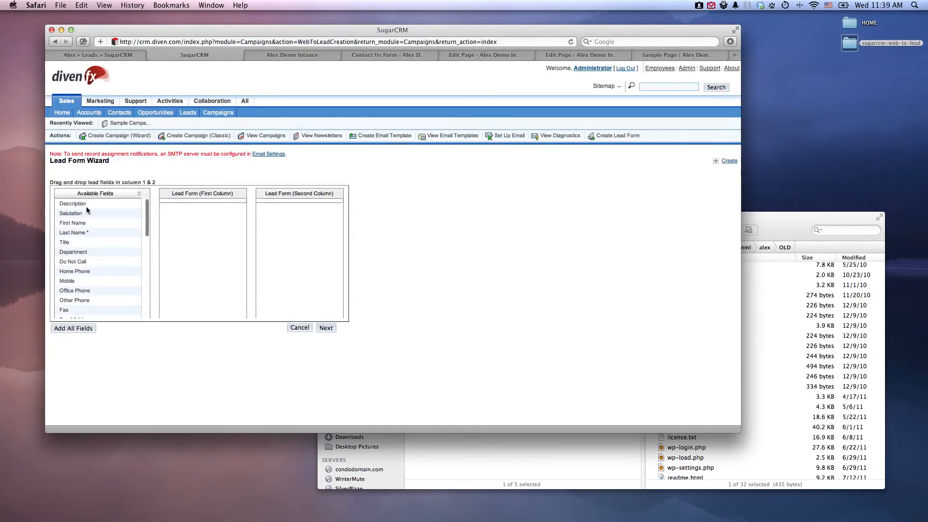
drag(68, 233, 188, 222)
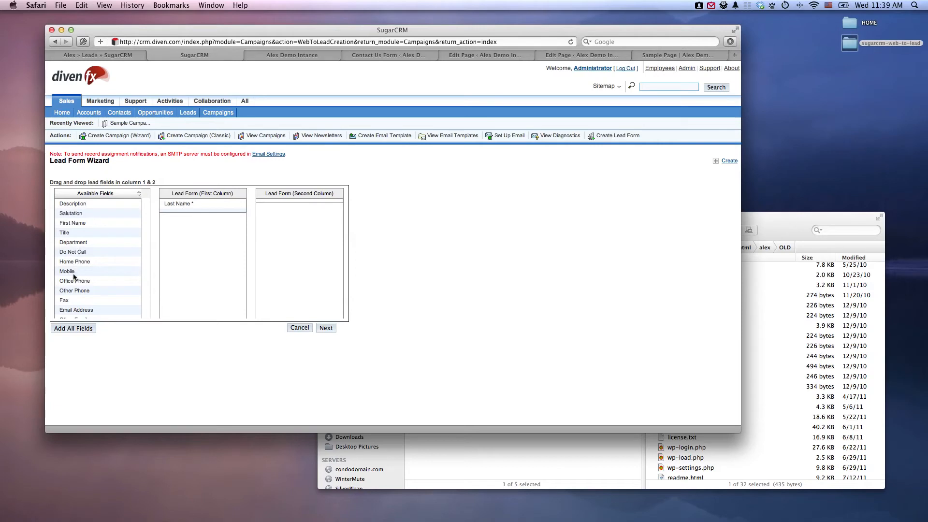
drag(74, 280, 186, 252)
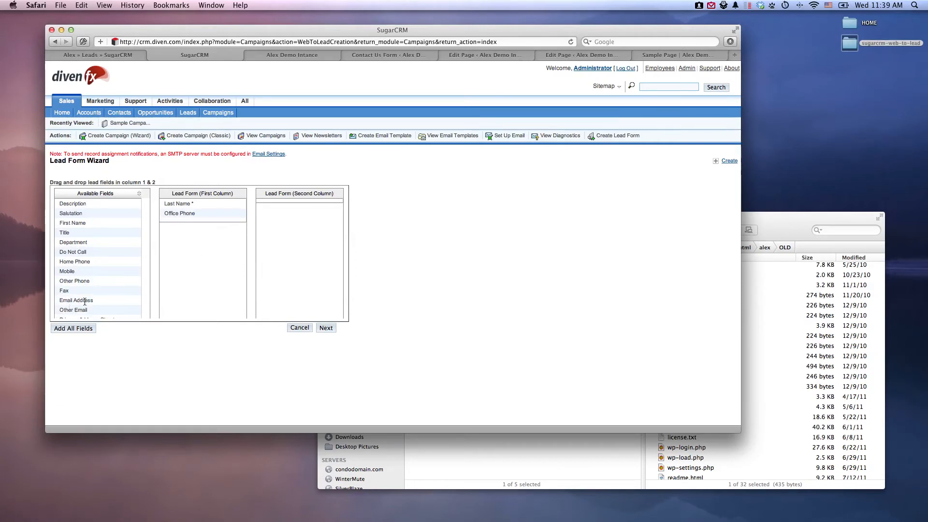
drag(79, 302, 222, 260)
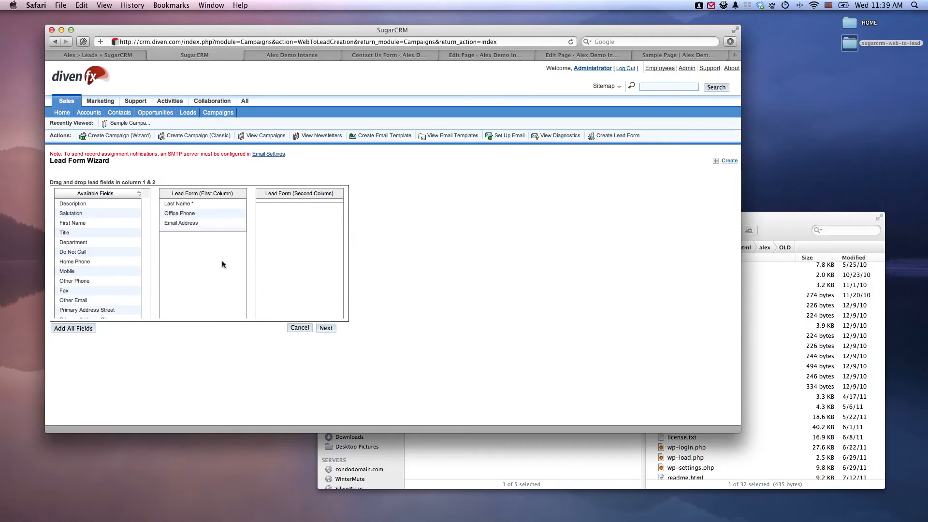
click(326, 327)
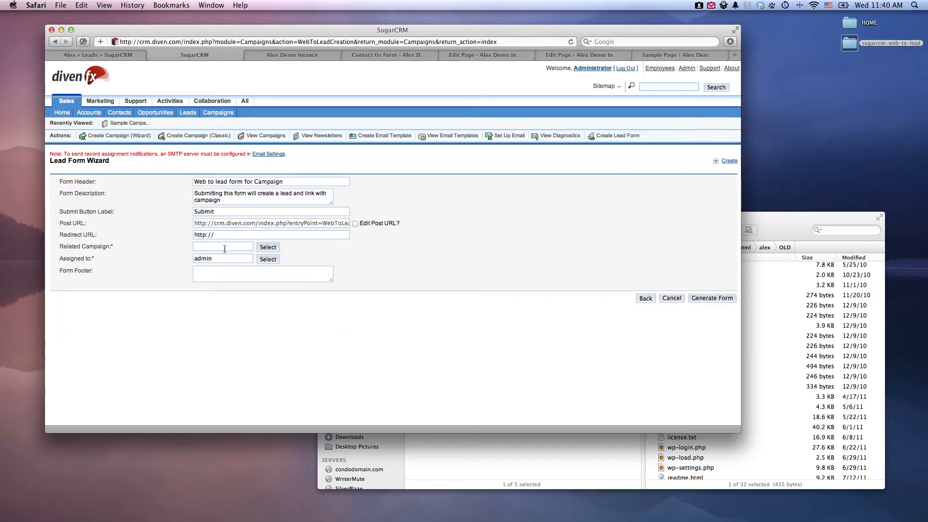
Relate the lead form to "Sample Campagin" with admin as the assigned user, then generate and save the web-to-lead form.
click(267, 247)
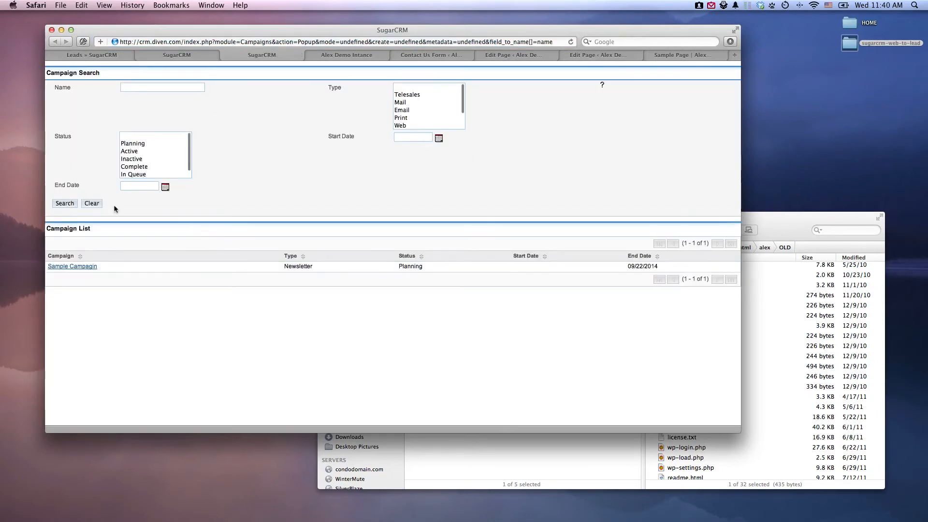
click(72, 266)
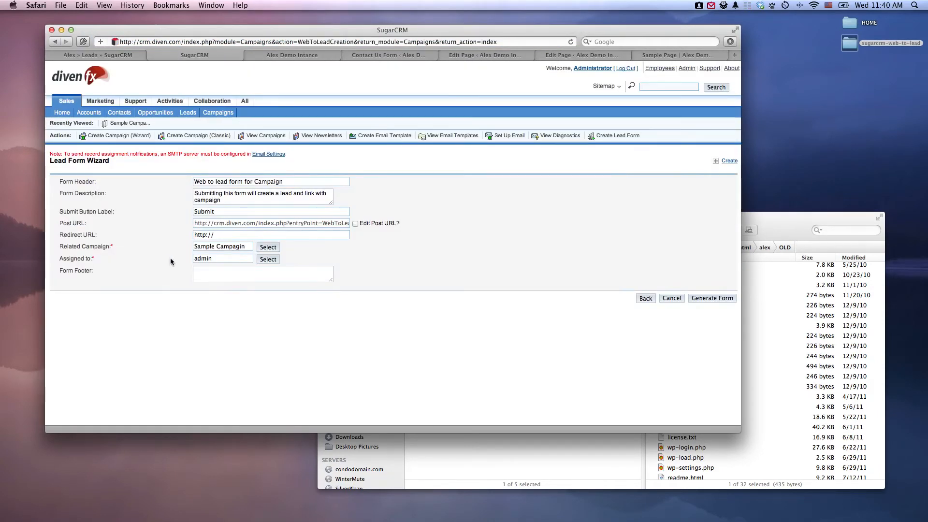
drag(221, 258, 179, 260)
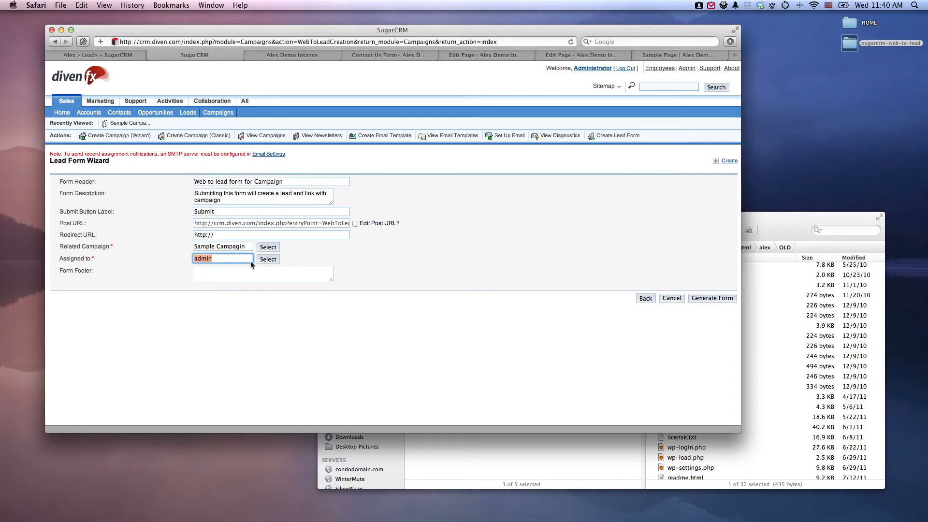
click(713, 298)
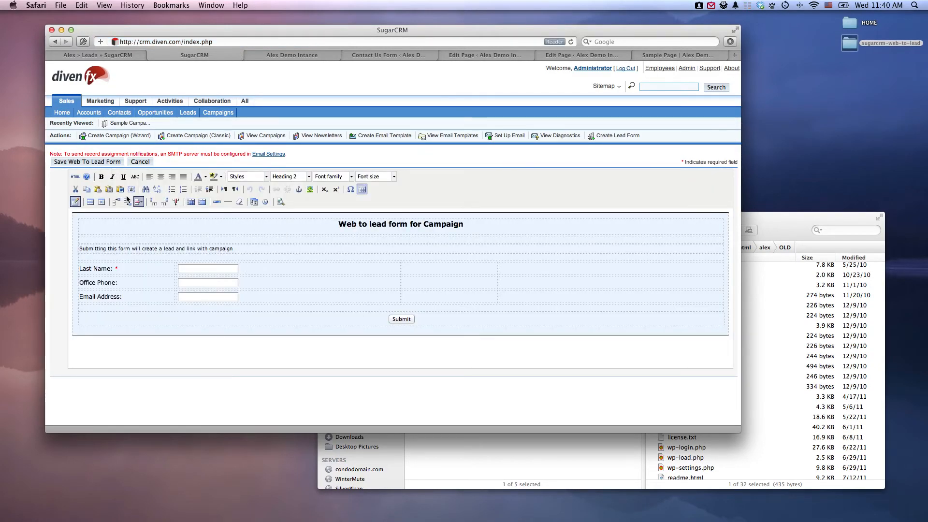
click(68, 164)
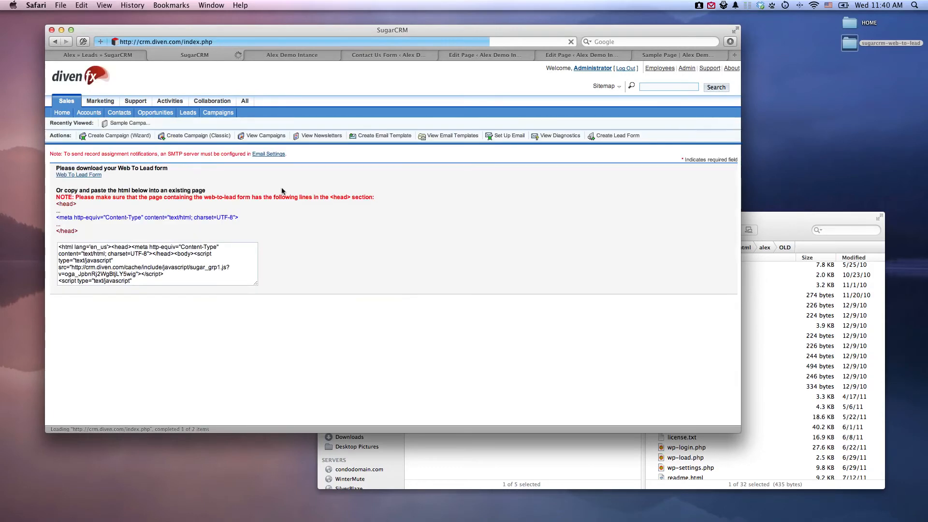
Copy all of the generated form HTML and paste it into an untitled Smultron document.
click(190, 255)
key(super+a)
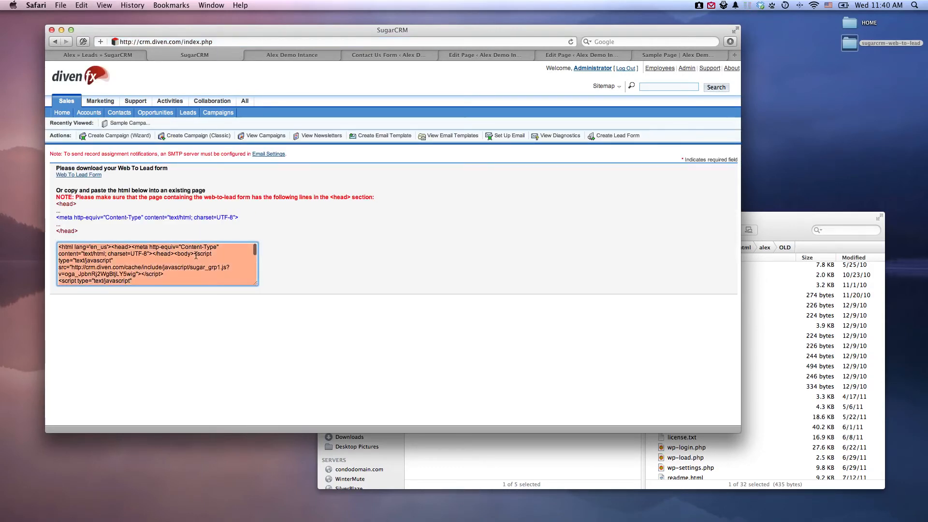
mouse_move(401, 520)
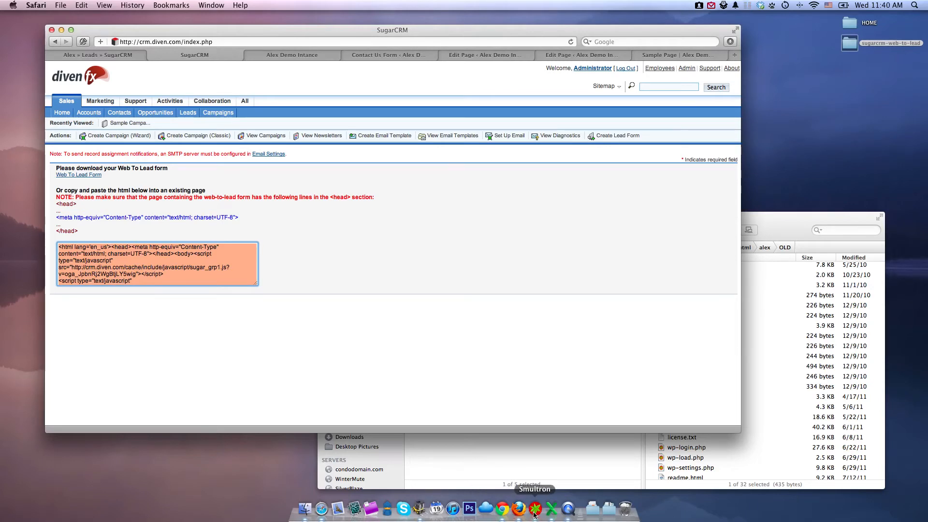
click(532, 513)
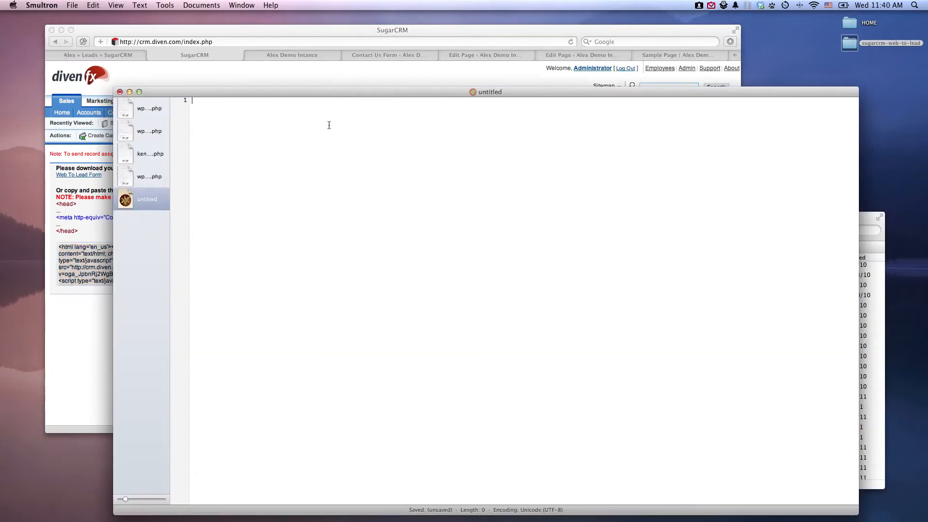
key(super+v)
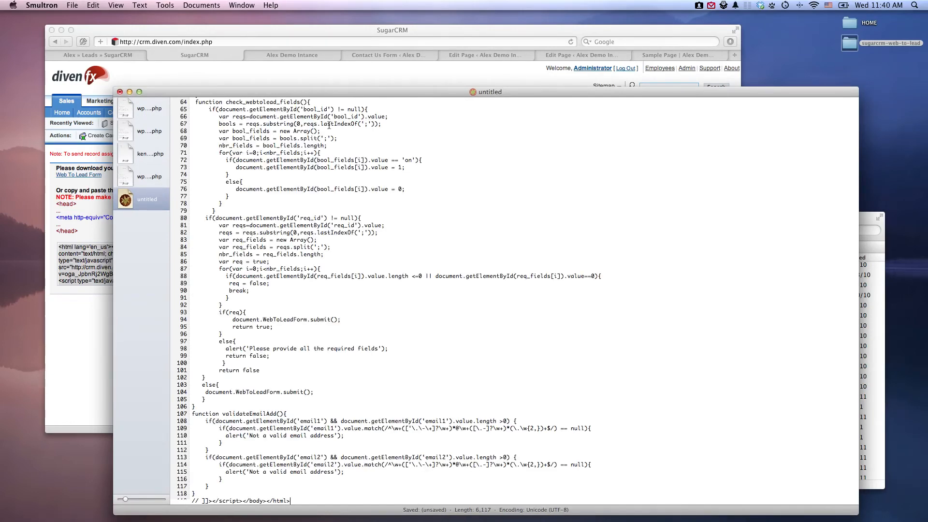
Copy the campaign_id value from the form HTML and paste it as the Sugar Campaign ID in the WordPress Sugar Contact Form settings.
mouse_move(114, 521)
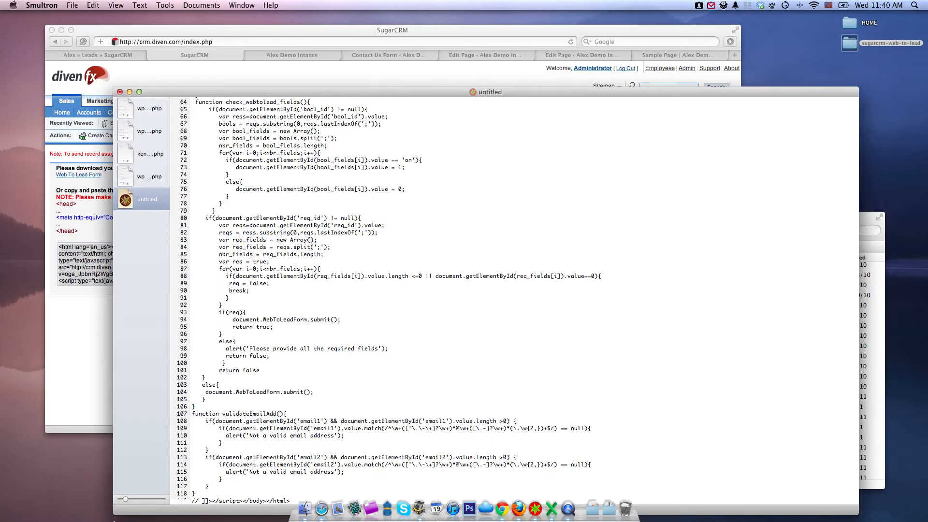
scroll(405, 377, up, 15)
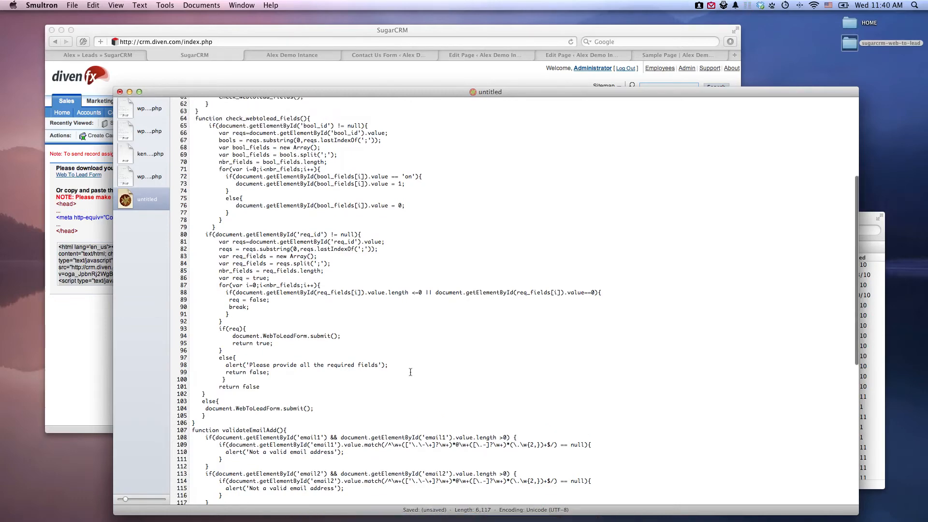
scroll(415, 379, up, 5)
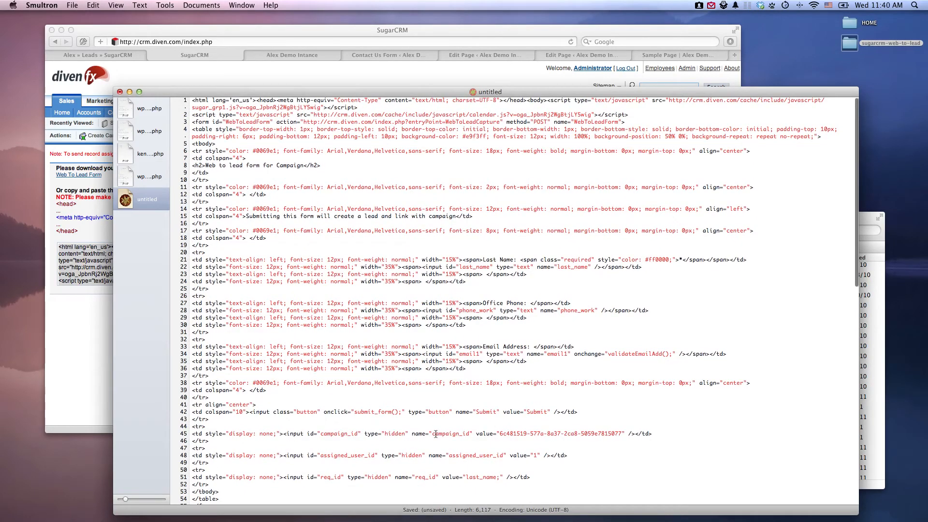
drag(432, 435, 600, 433)
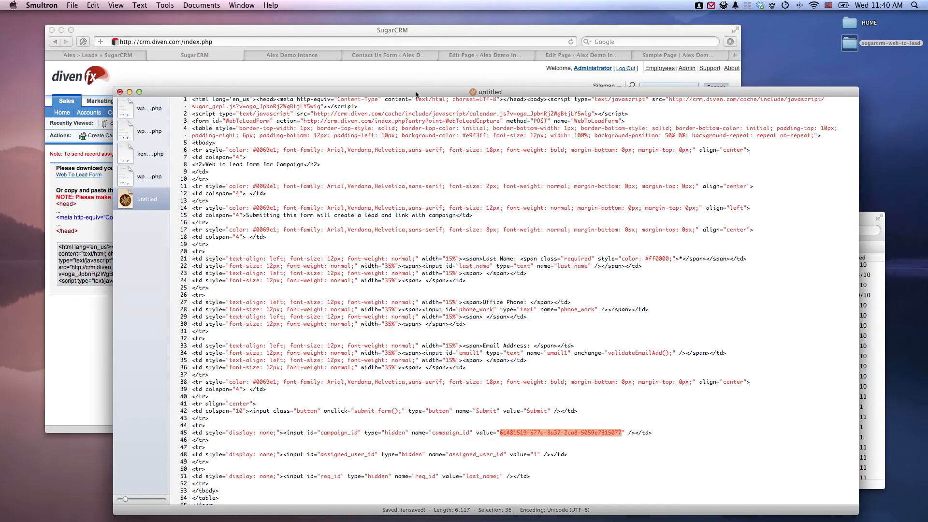
drag(416, 93, 610, 95)
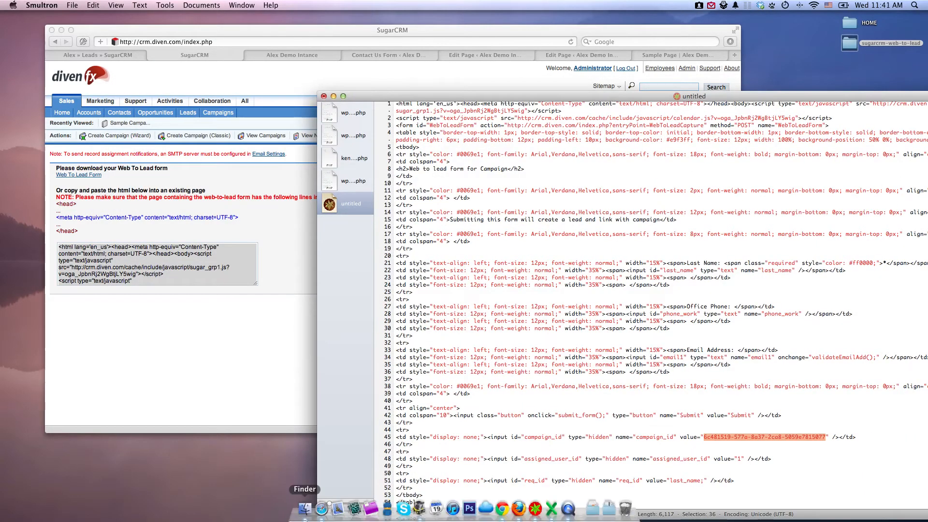
click(304, 333)
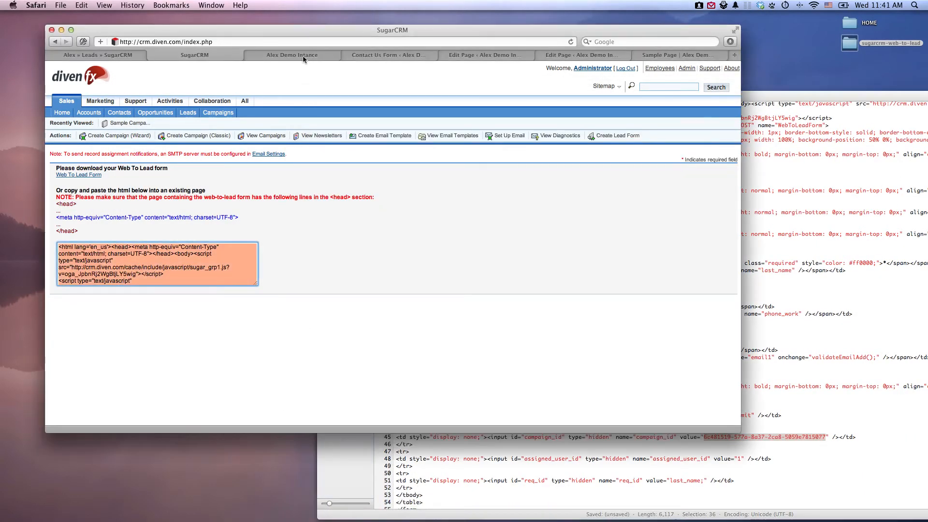
click(303, 55)
click(384, 55)
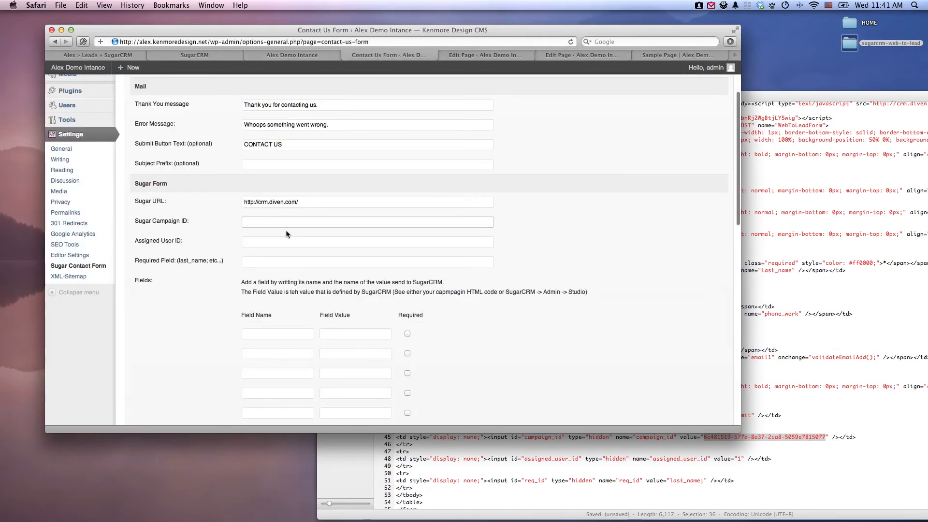
click(262, 222)
text(6c481519-577a-8a37-2ca8-5059e7815077)
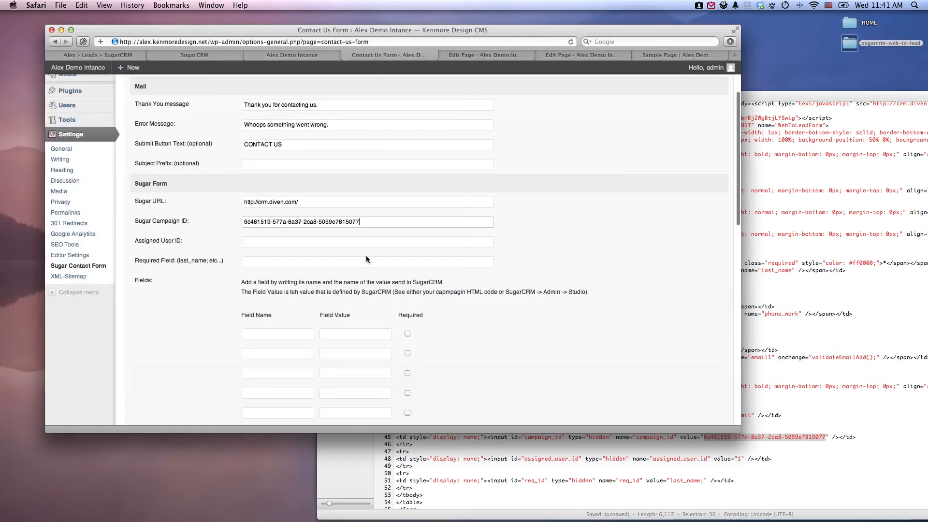
Look up the assigned_user_id value in the form HTML and set the WordPress form's Assigned User ID to 1.
click(322, 243)
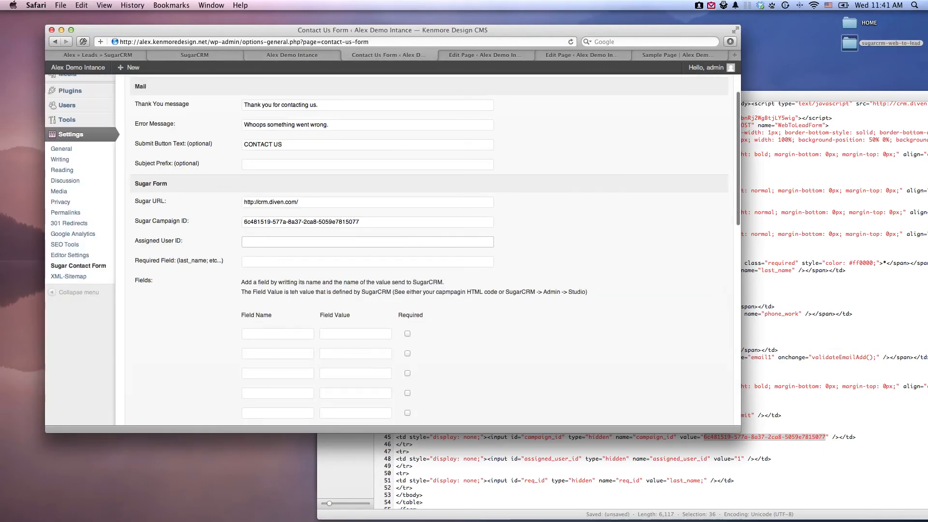
click(805, 440)
double_click(679, 459)
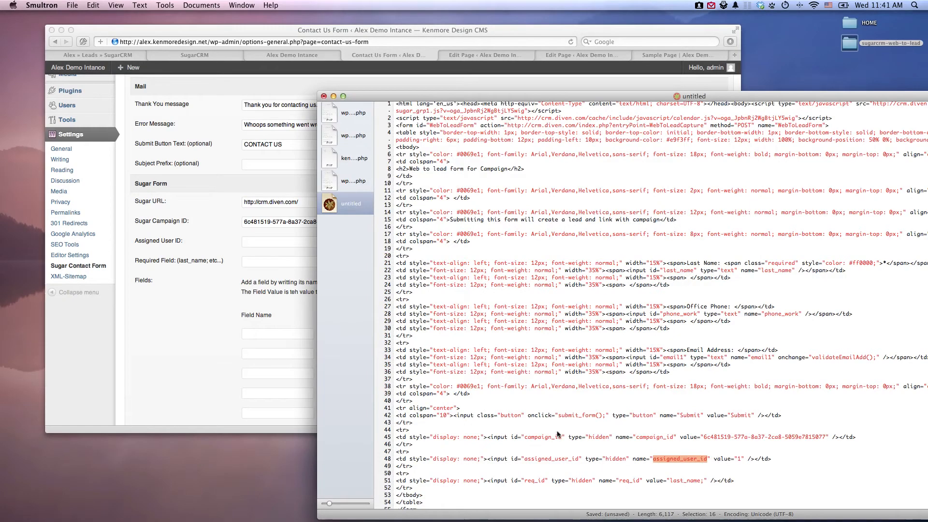
click(266, 253)
text(1)
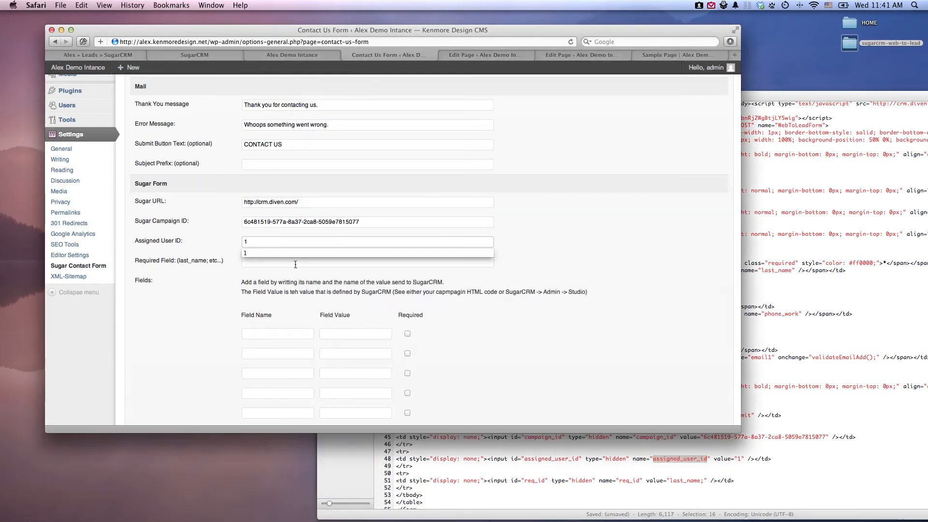
Copy last_name from the req_id value in the form HTML and paste it as the WordPress form's Required Field.
click(732, 439)
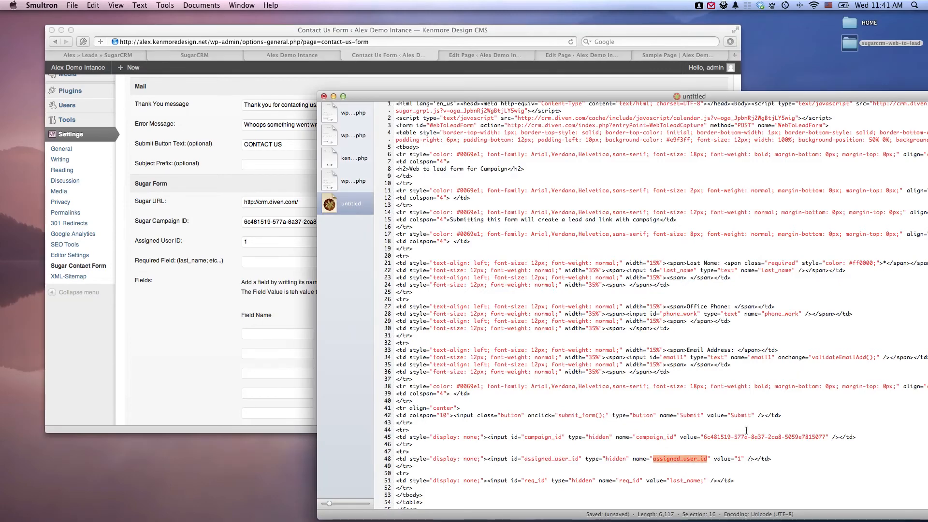
scroll(732, 439, down, 3)
double_click(696, 439)
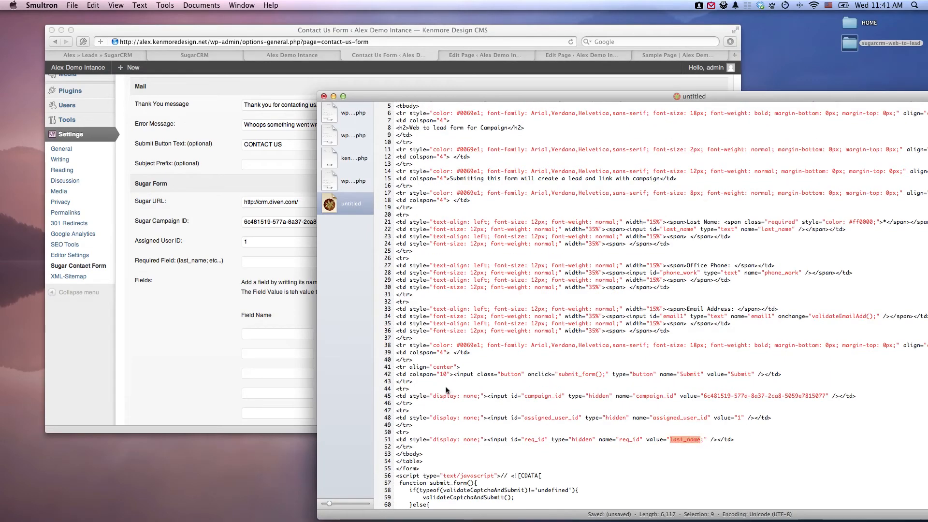
key(super+c)
click(193, 310)
click(276, 261)
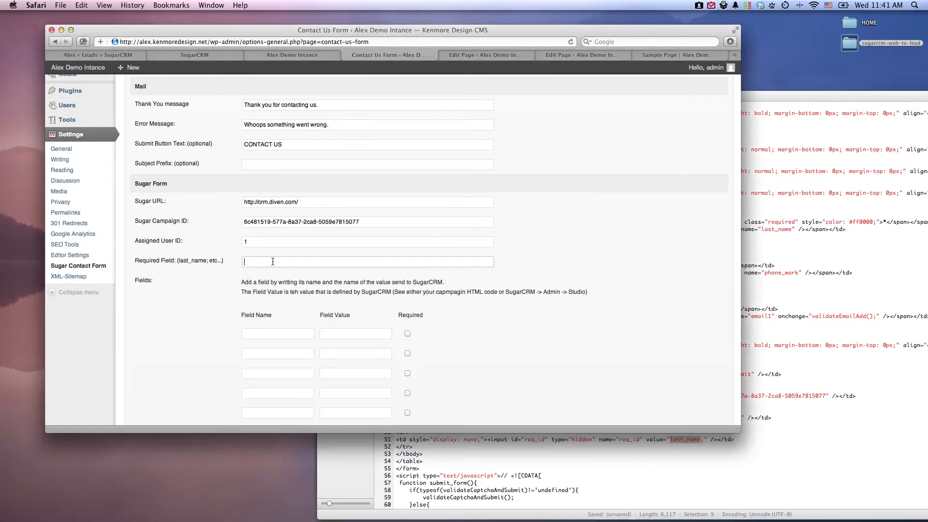
key(super+v)
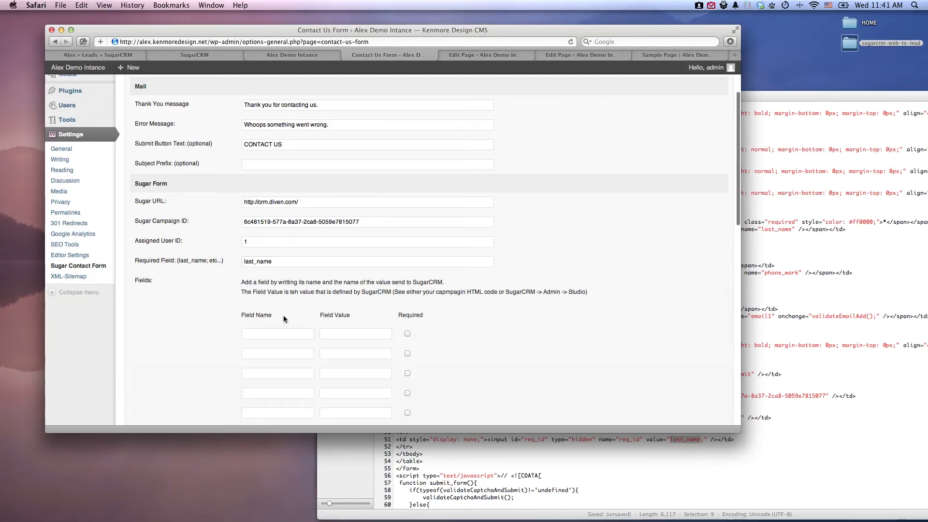
Copy last_name from the Last Name input's name attribute in the form HTML and paste it as the first Field Value in WordPress.
scroll(285, 319, down, 1)
scroll(292, 331, down, 3)
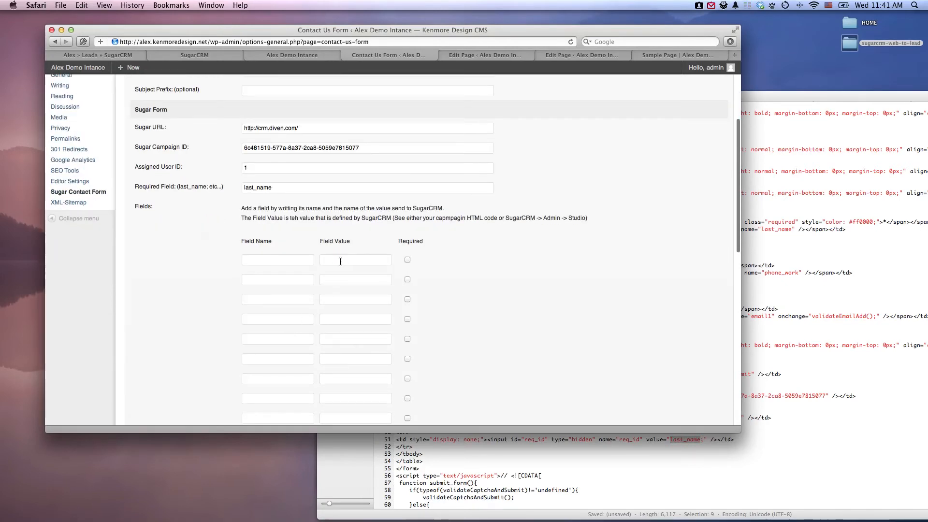
click(766, 312)
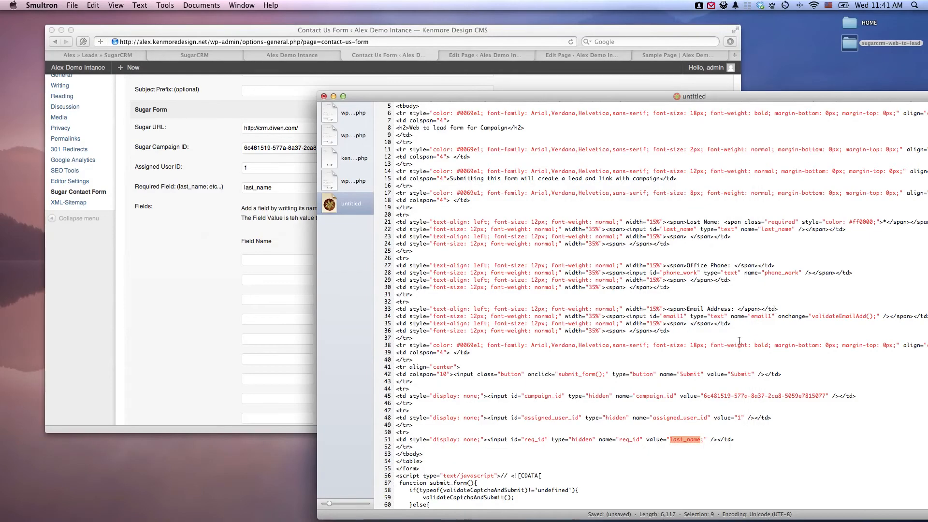
scroll(682, 438, down, 3)
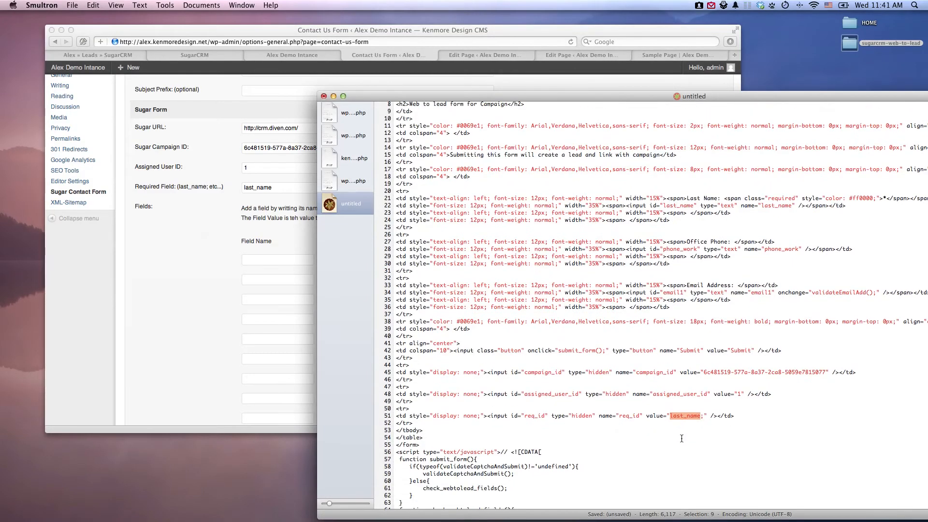
scroll(684, 368, up, 1)
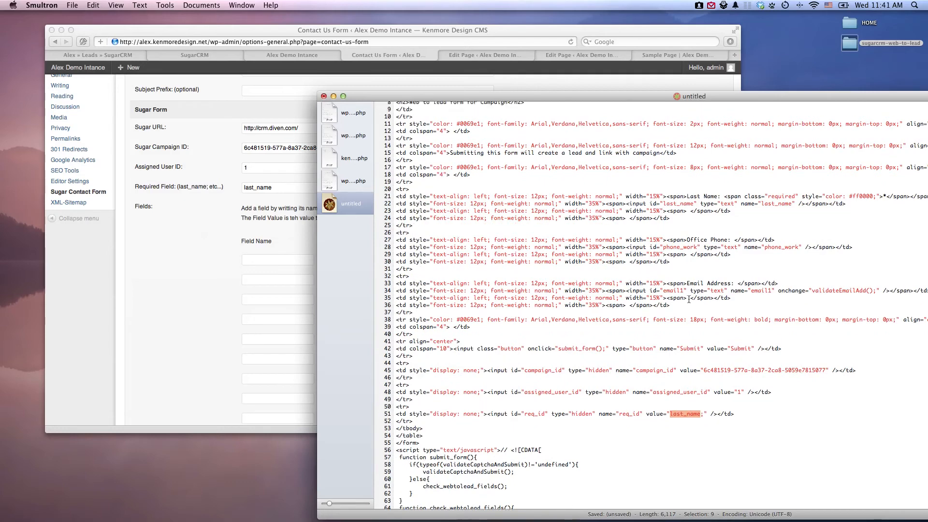
drag(688, 305, 343, 189)
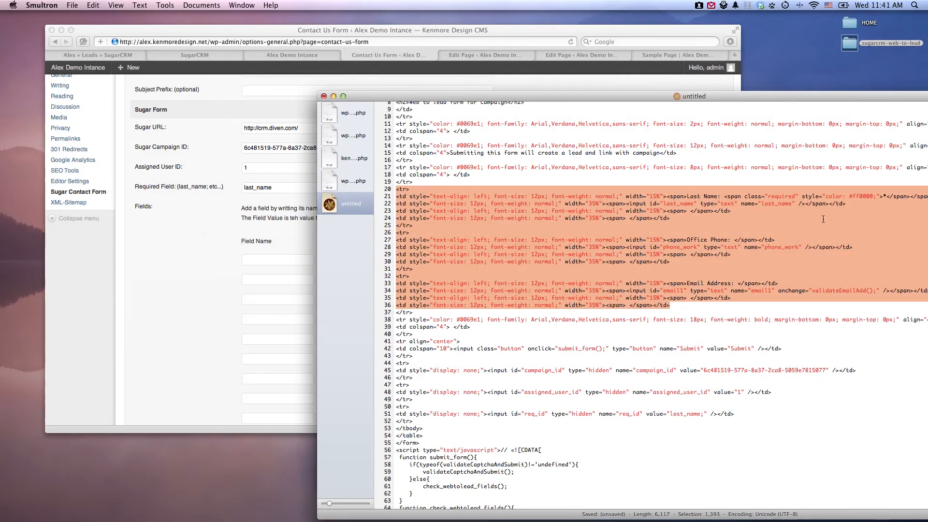
click(779, 217)
double_click(781, 204)
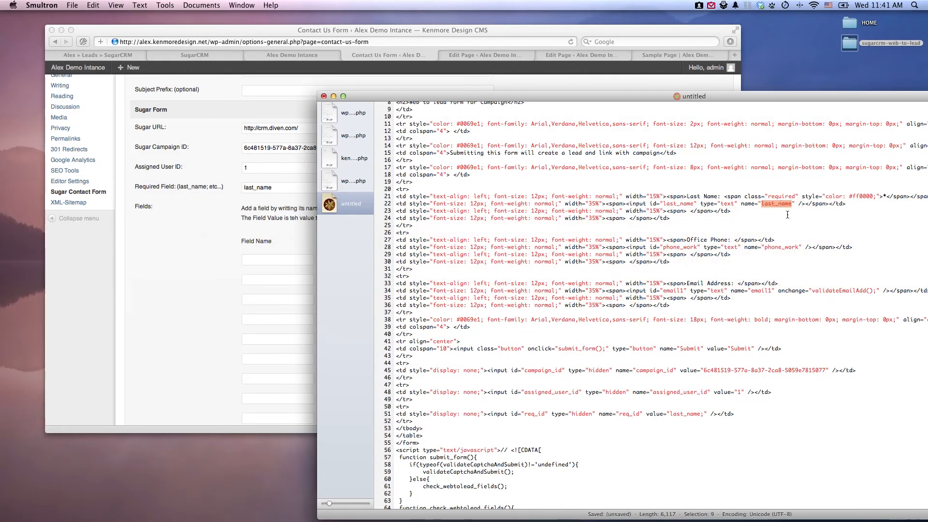
key(super+c)
key(super+Tab)
click(355, 260)
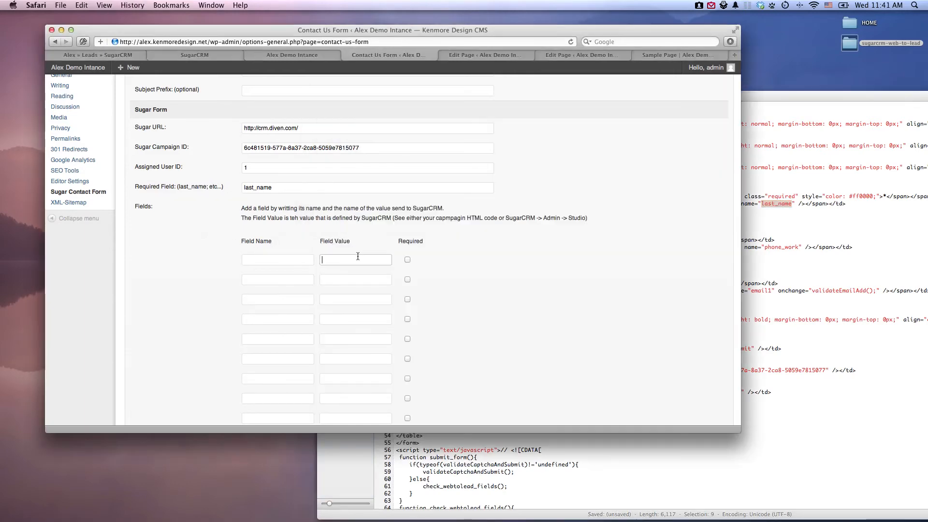
key(super+v)
Copy phone_work from the Office Phone input in the form HTML and paste it as the second Field Value in WordPress.
key(super+Tab)
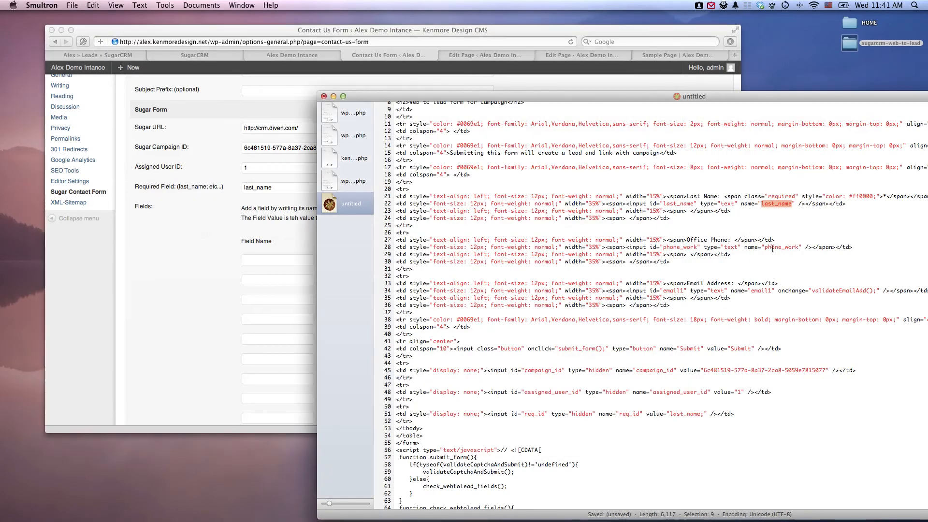
double_click(781, 247)
key(super+c)
key(super+Tab)
click(355, 279)
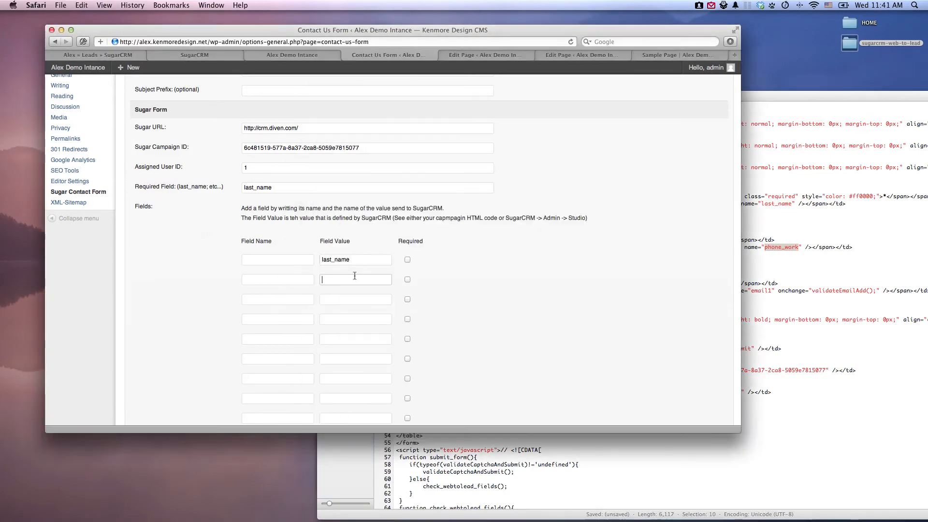
key(super+v)
Copy email1 from the Email Address input in the form HTML and paste it as the third Field Value in WordPress.
key(super+Tab)
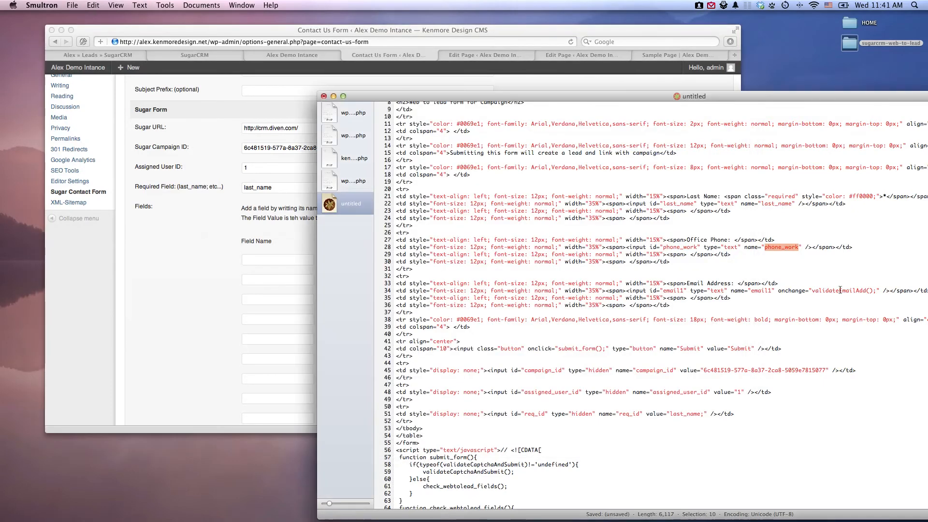
double_click(761, 291)
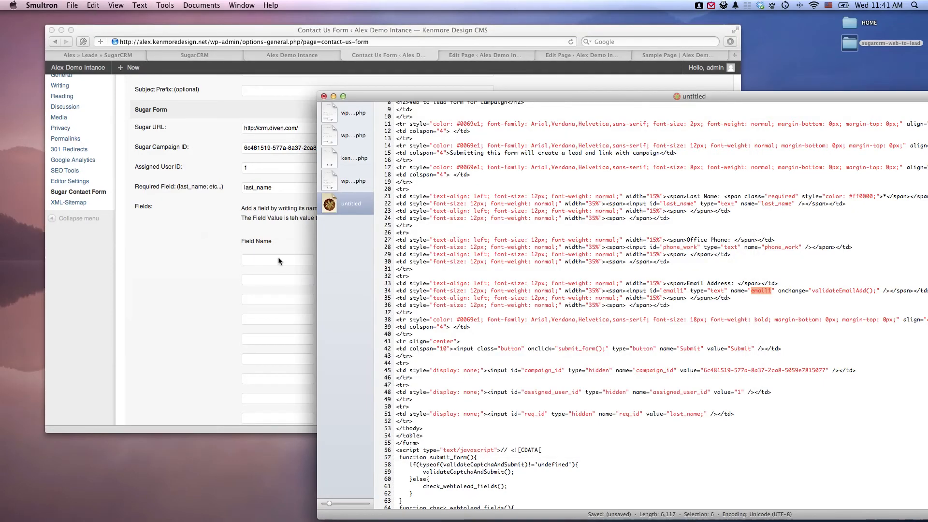
key(super+c)
key(super+Tab)
click(387, 300)
key(super+v)
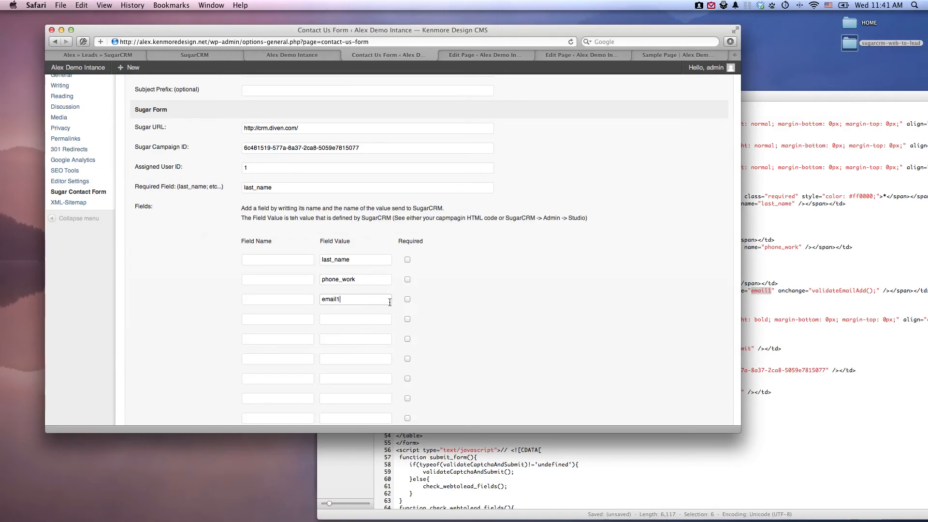
Mark the last_name field as required and enter Last Name as its Field Name.
click(408, 259)
click(306, 256)
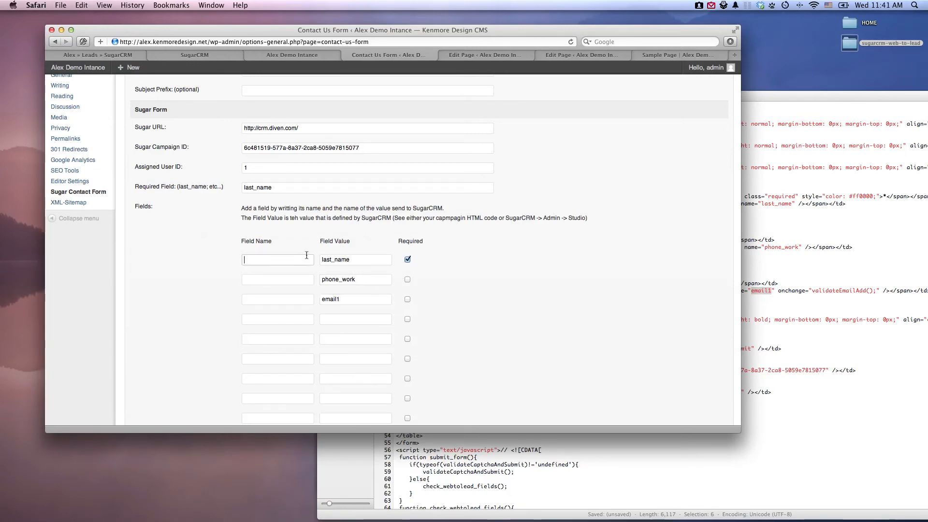
text(L)
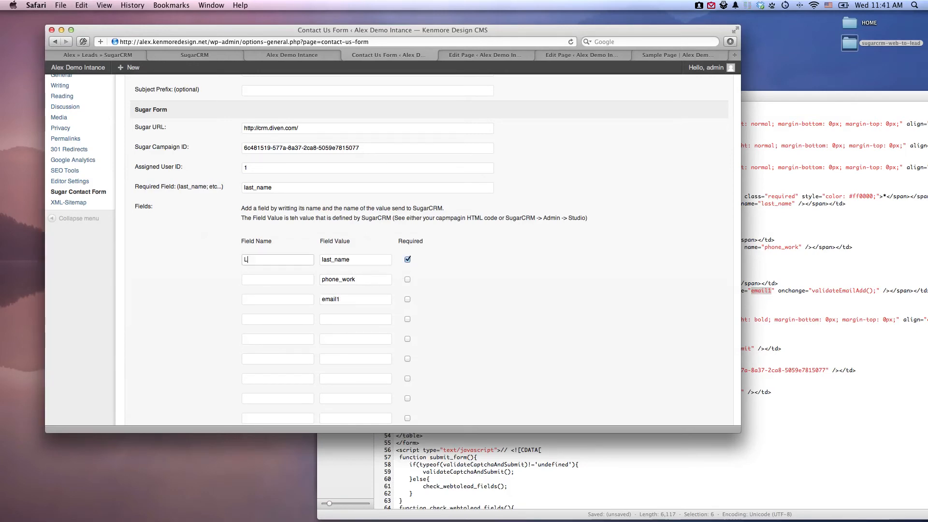
text(a)
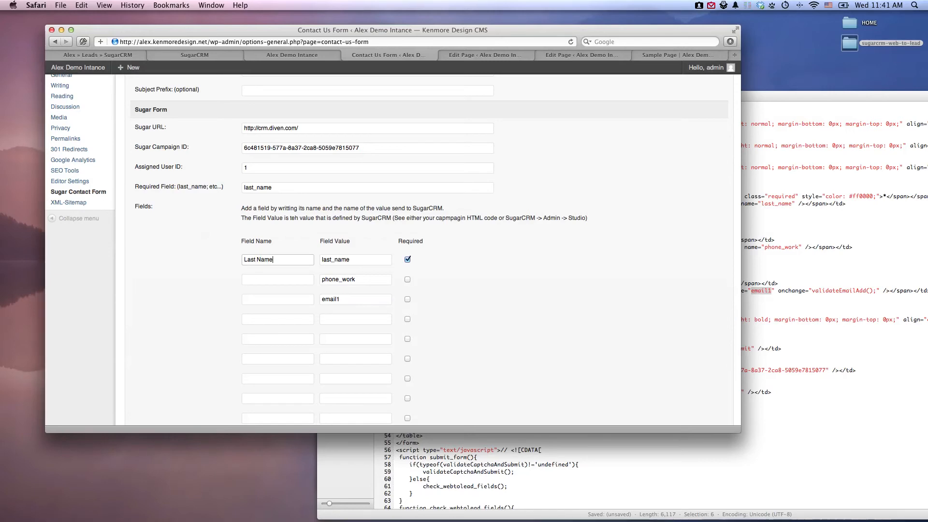
text(st Name)
Enter Phone Number as the Field Name for phone_work and Email as the Field Name for email1.
key(Tab)
key(Tab)
text(Phone)
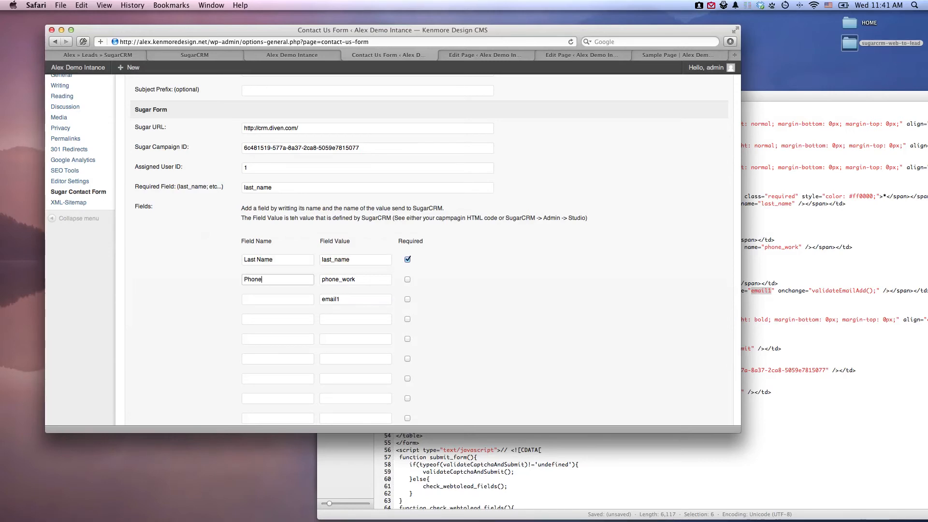
text( Number)
key(Tab)
key(Tab)
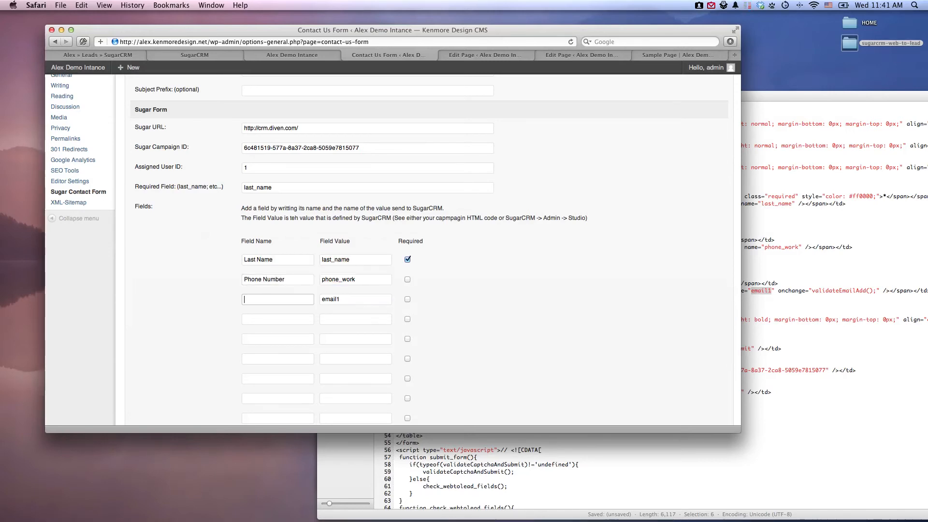
text(Email)
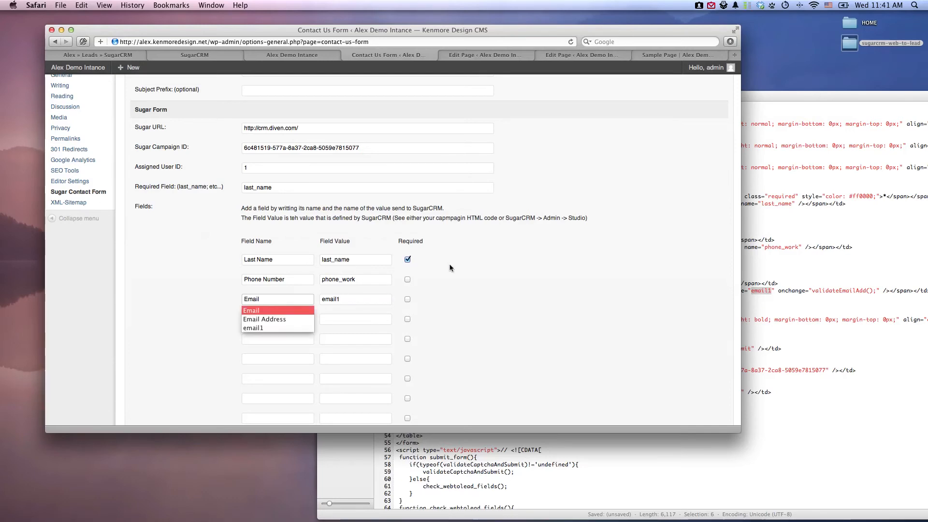
Save the Sugar Contact Form settings, leaving the captcha and stylesheet options blank.
scroll(490, 275, down, 10)
scroll(489, 280, down, 2)
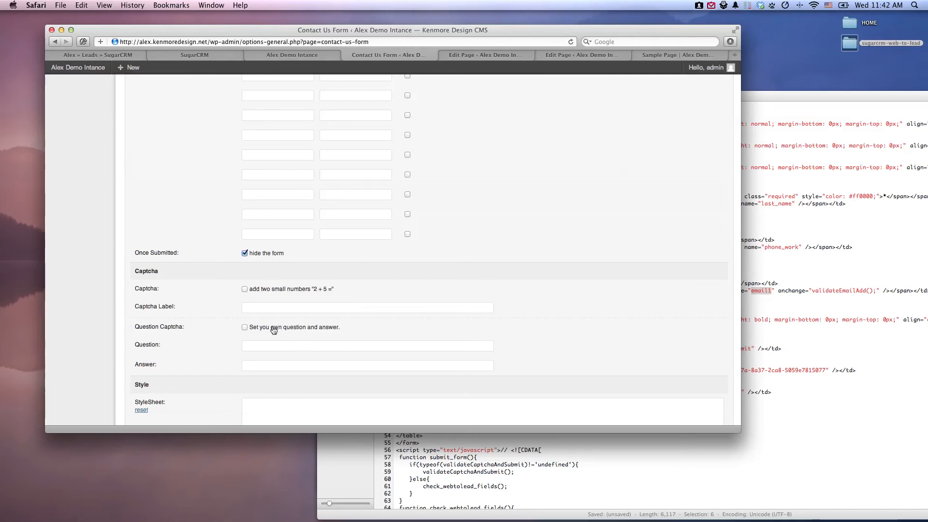
scroll(332, 327, down, 5)
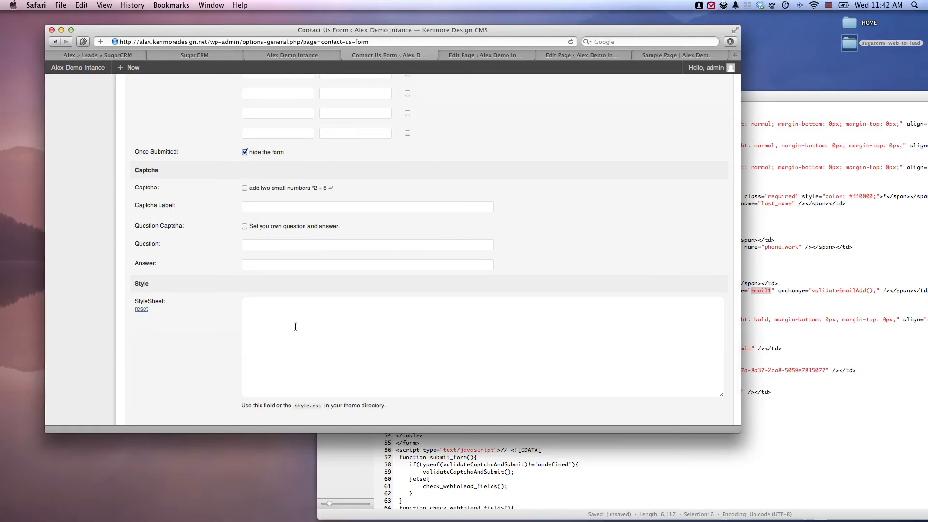
scroll(312, 315, down, 3)
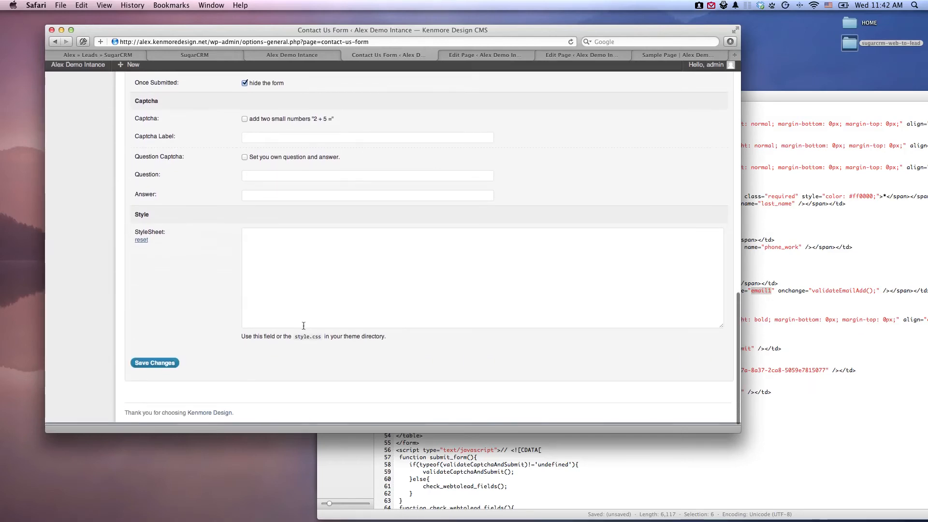
click(161, 368)
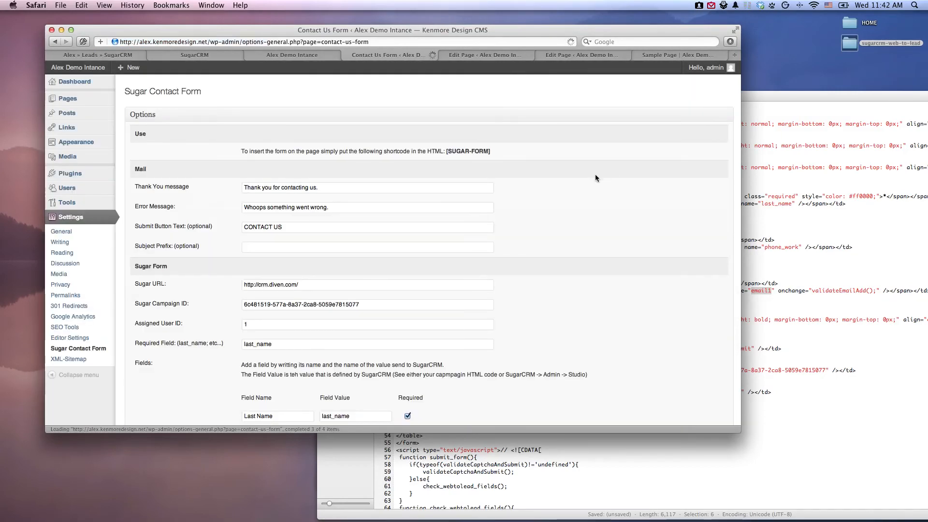
scroll(575, 179, down, 5)
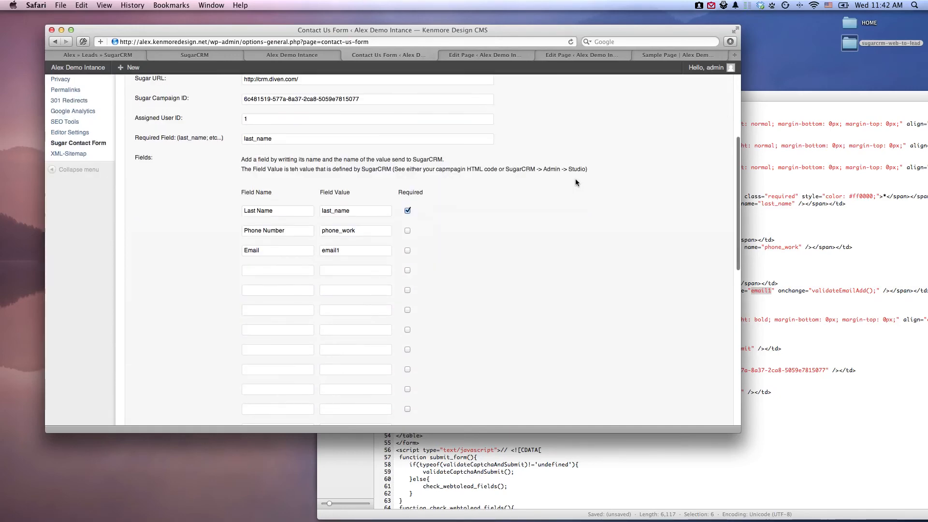
Close the extra Edit Page browser tab and reload the published Sample Page to load the updated contact form.
click(491, 56)
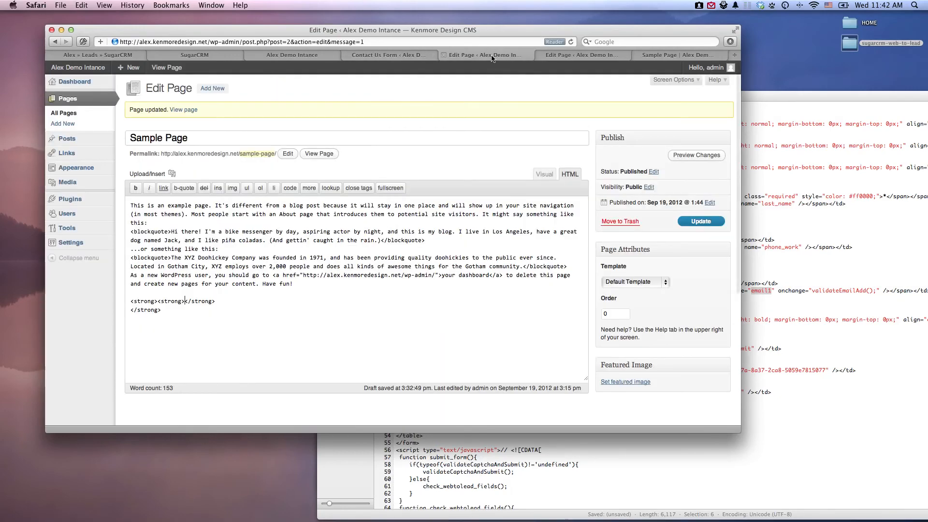
click(558, 56)
key(super+w)
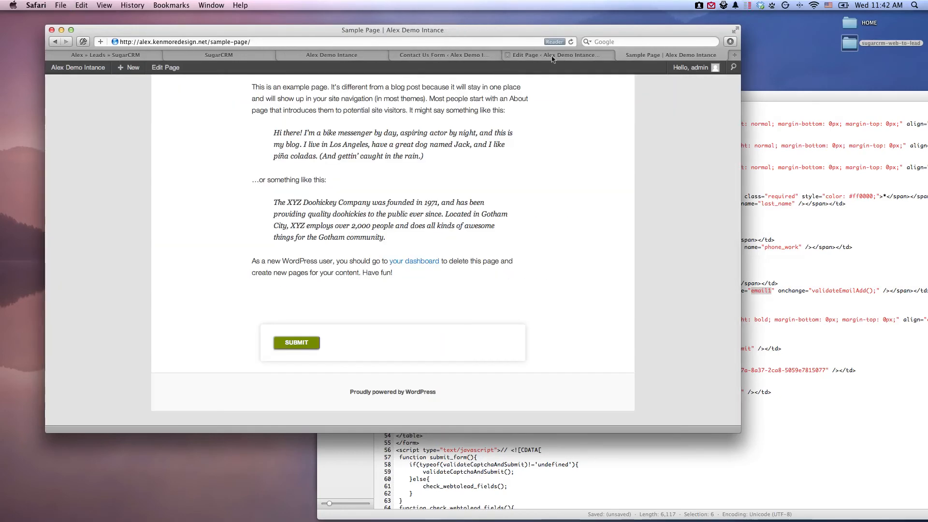
key(super+r)
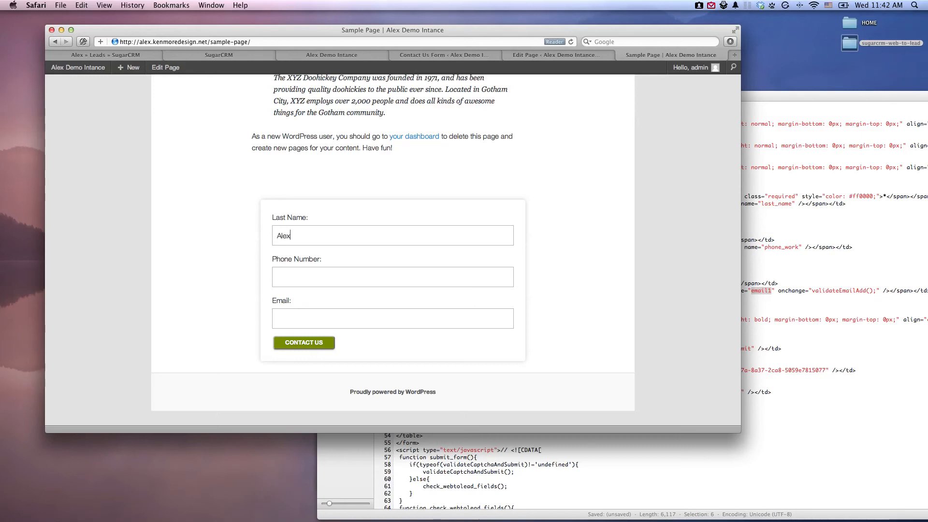
Fill in the Sample Page contact form with a test last name, phone number and email address, and submit it.
key(Tab)
key(Tab)
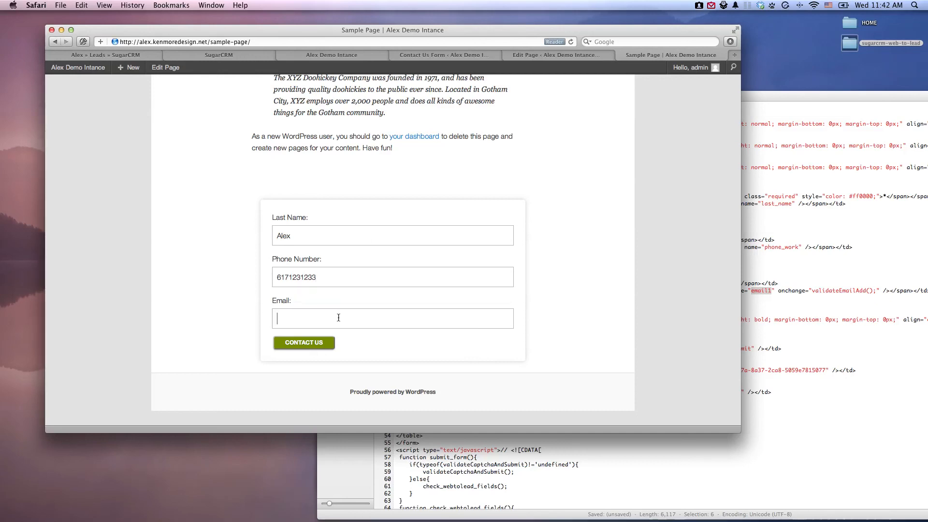
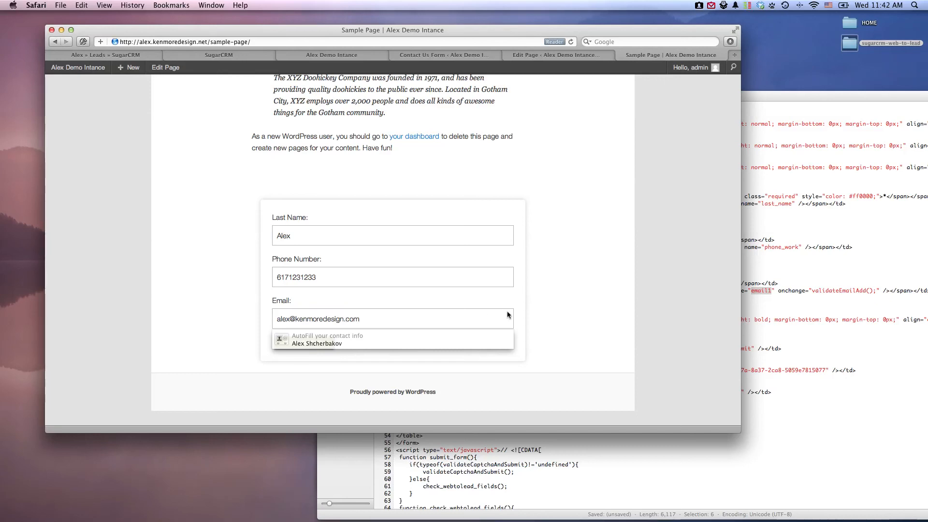
click(570, 306)
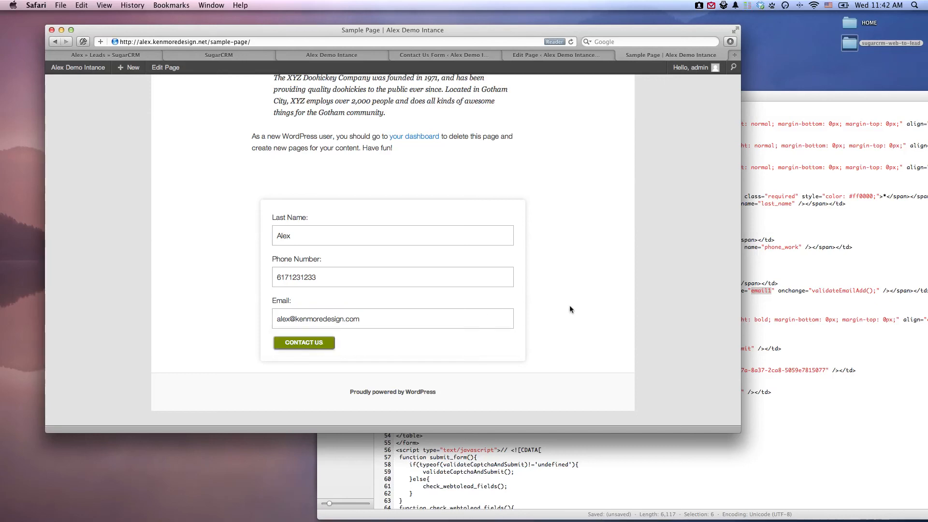
click(315, 346)
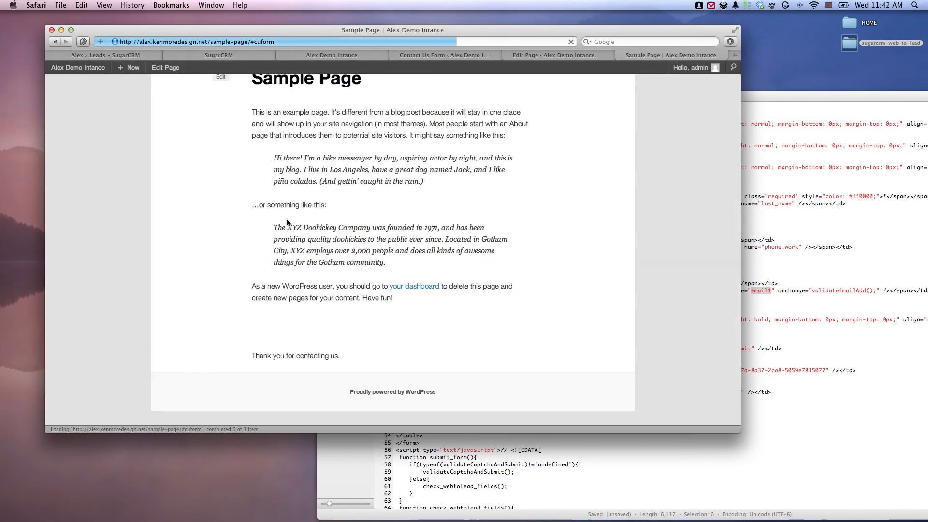
drag(259, 356, 346, 354)
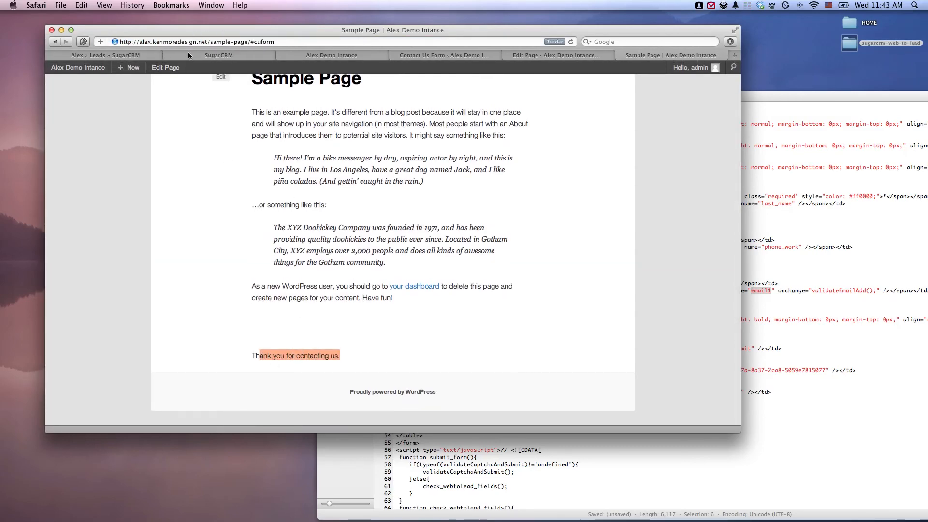
Open the Leads list in SugarCRM and view the details of the newly submitted lead.
click(219, 55)
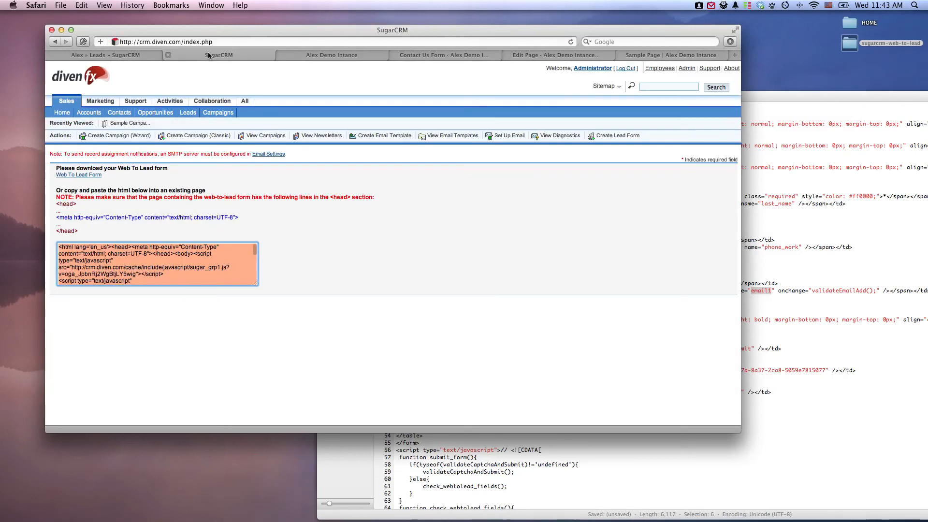
click(181, 113)
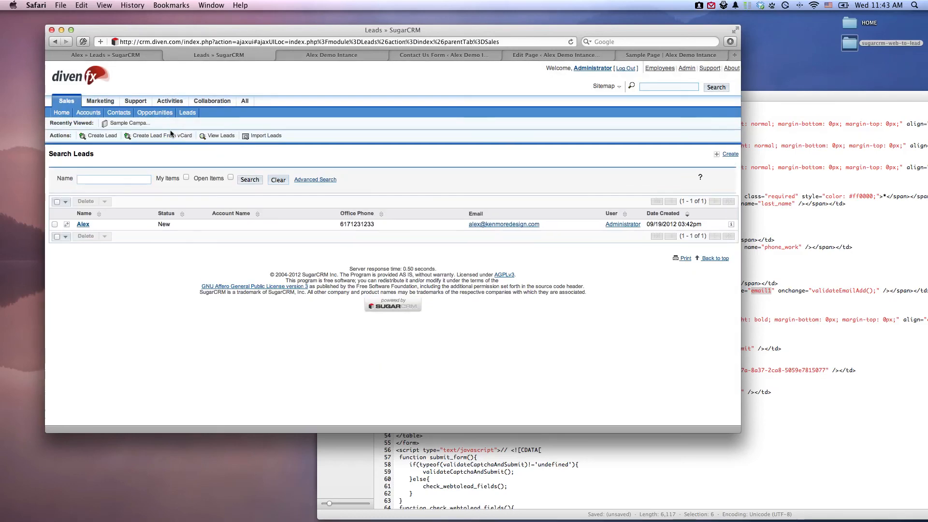
click(83, 224)
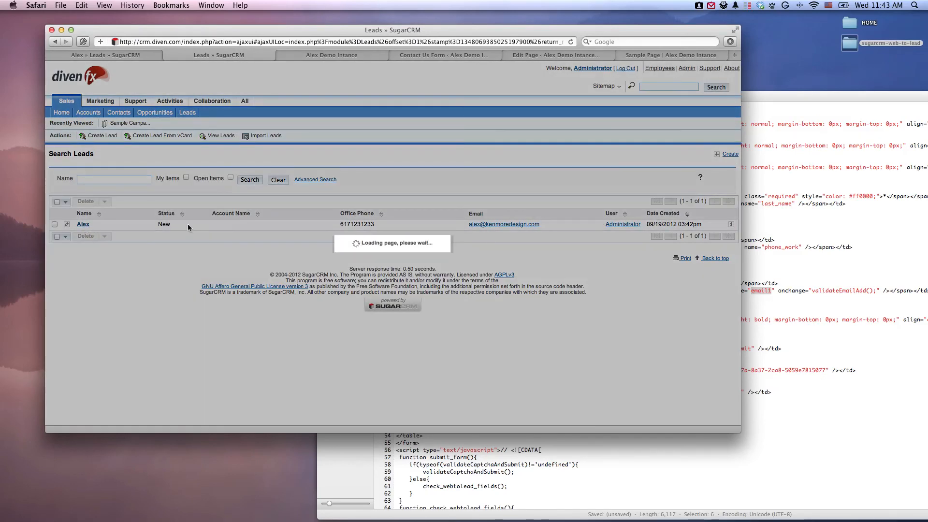
scroll(601, 209, down, 3)
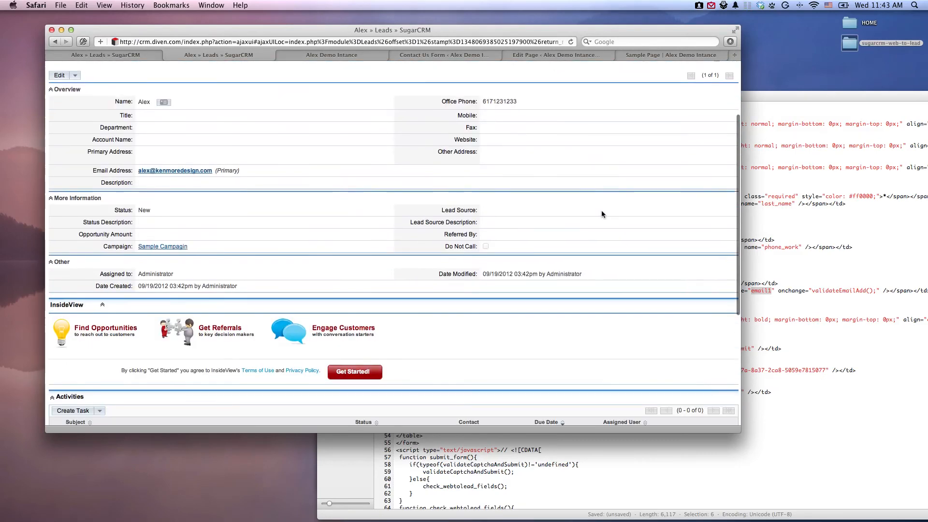